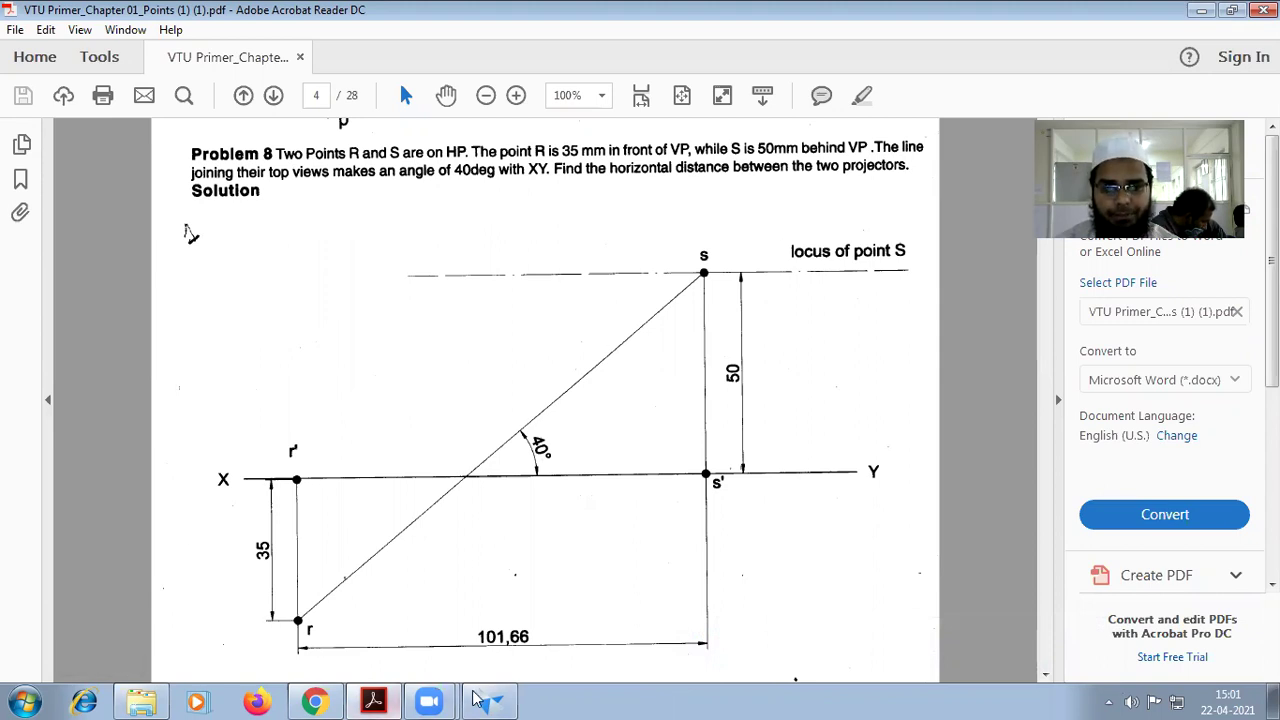
Step: Switch from Problem 8 in Acrobat Reader back to the Solid Edge Draft1 sheet with the p–q drawing
key(alt+Tab)
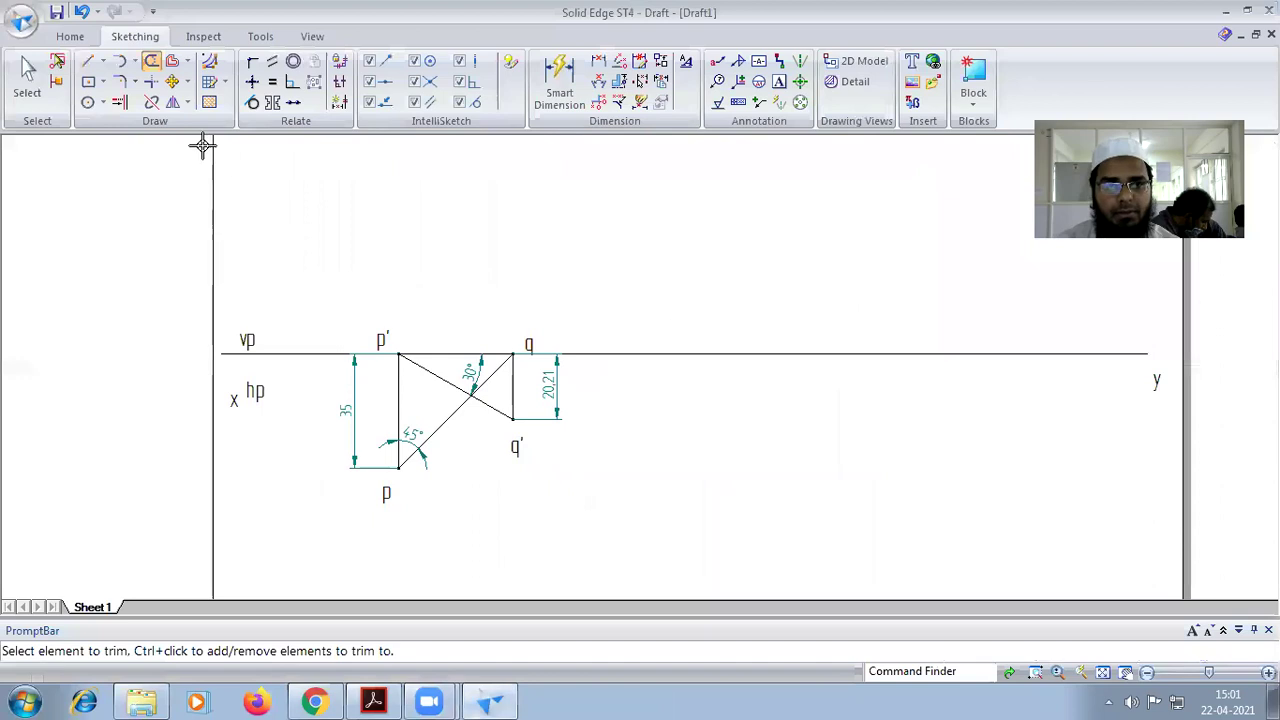
Step: Insert a new Sheet2 and draw a horizontal 0.25 mm XY reference line across it
right_click(99, 610)
click(154, 499)
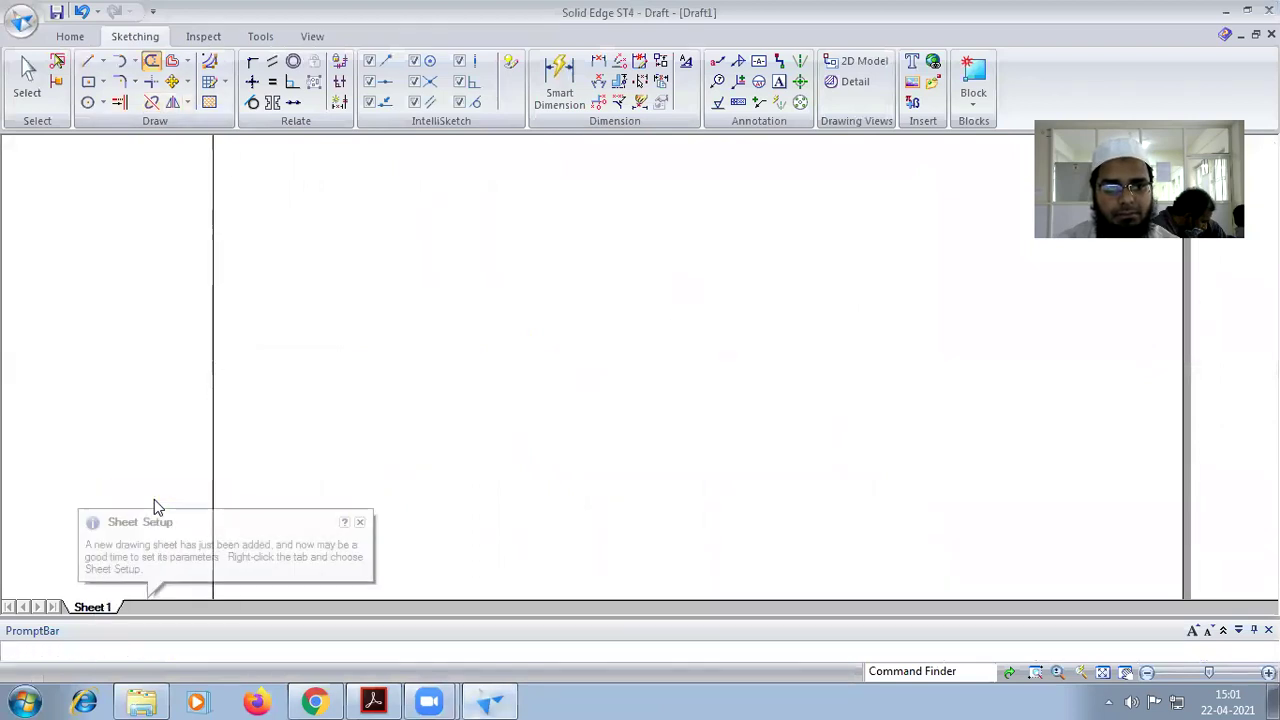
click(87, 61)
click(276, 152)
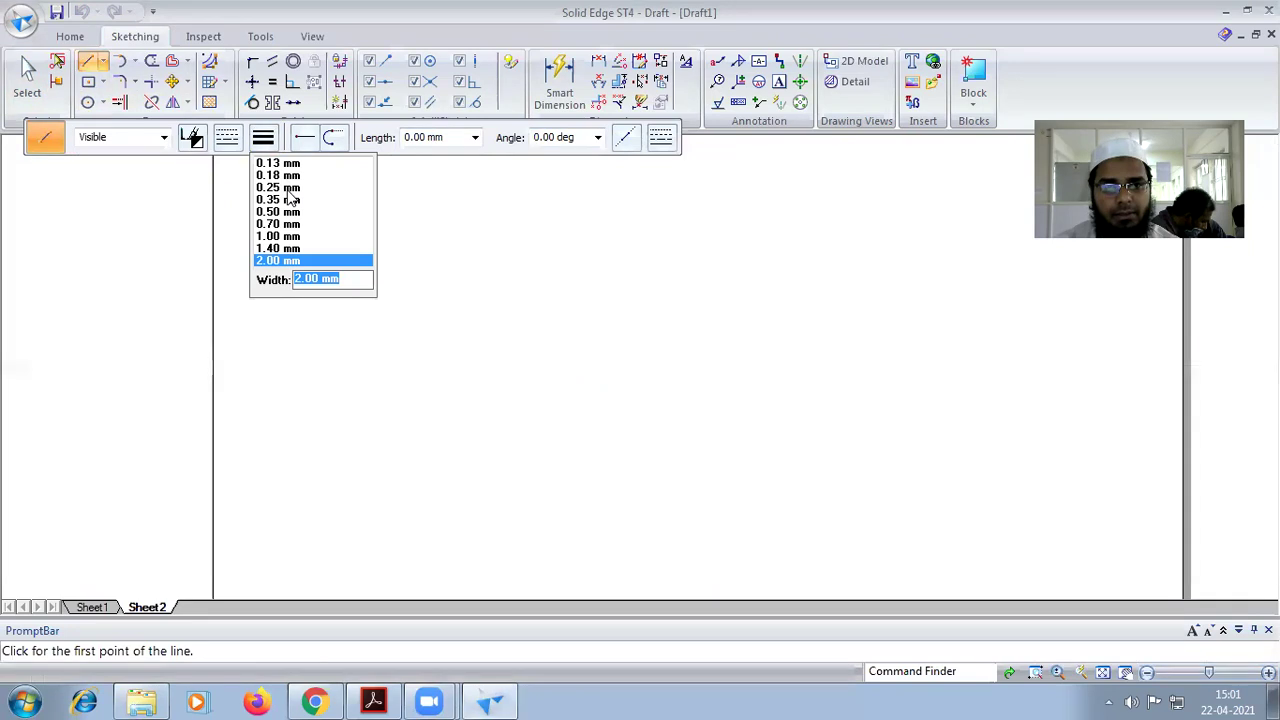
click(278, 187)
click(1103, 672)
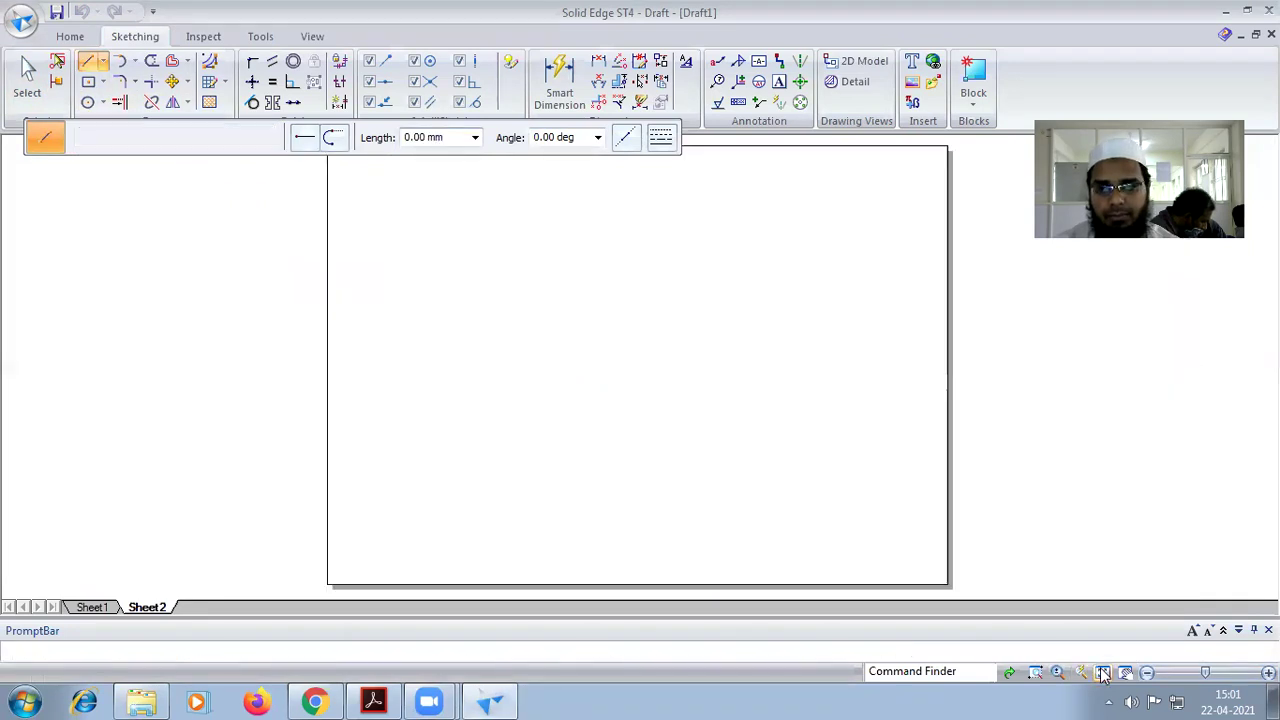
click(340, 352)
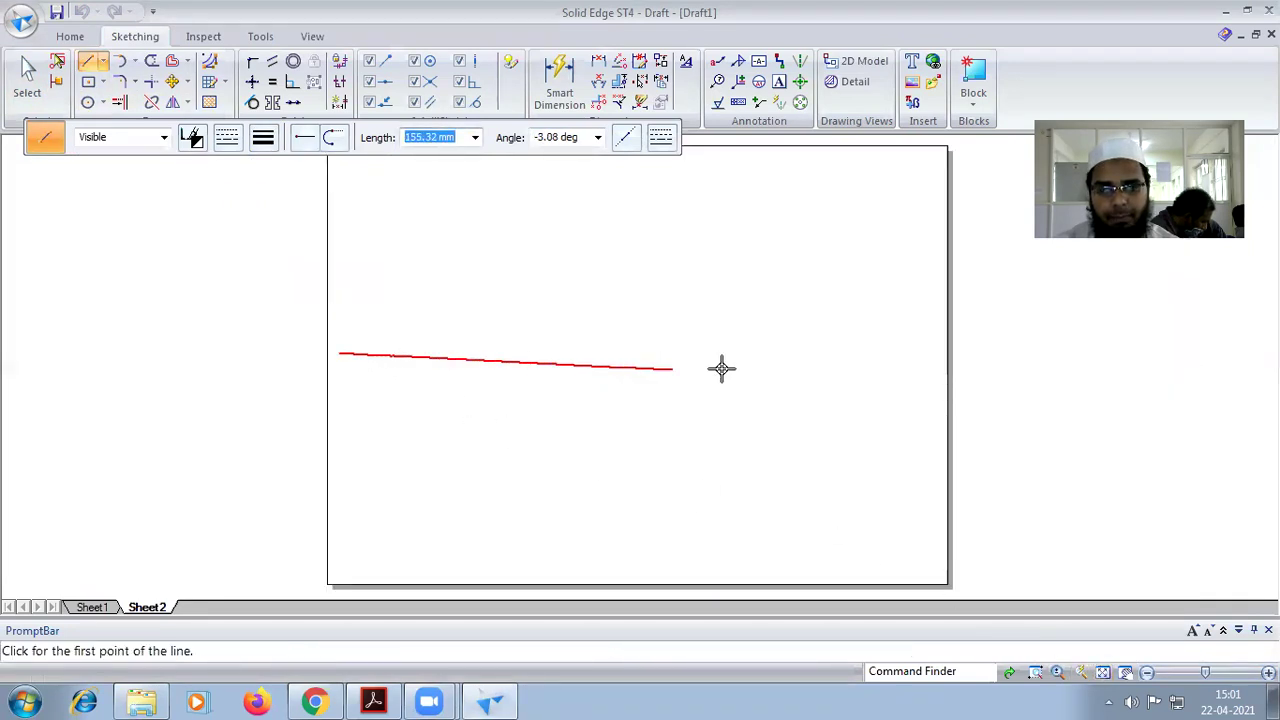
click(924, 349)
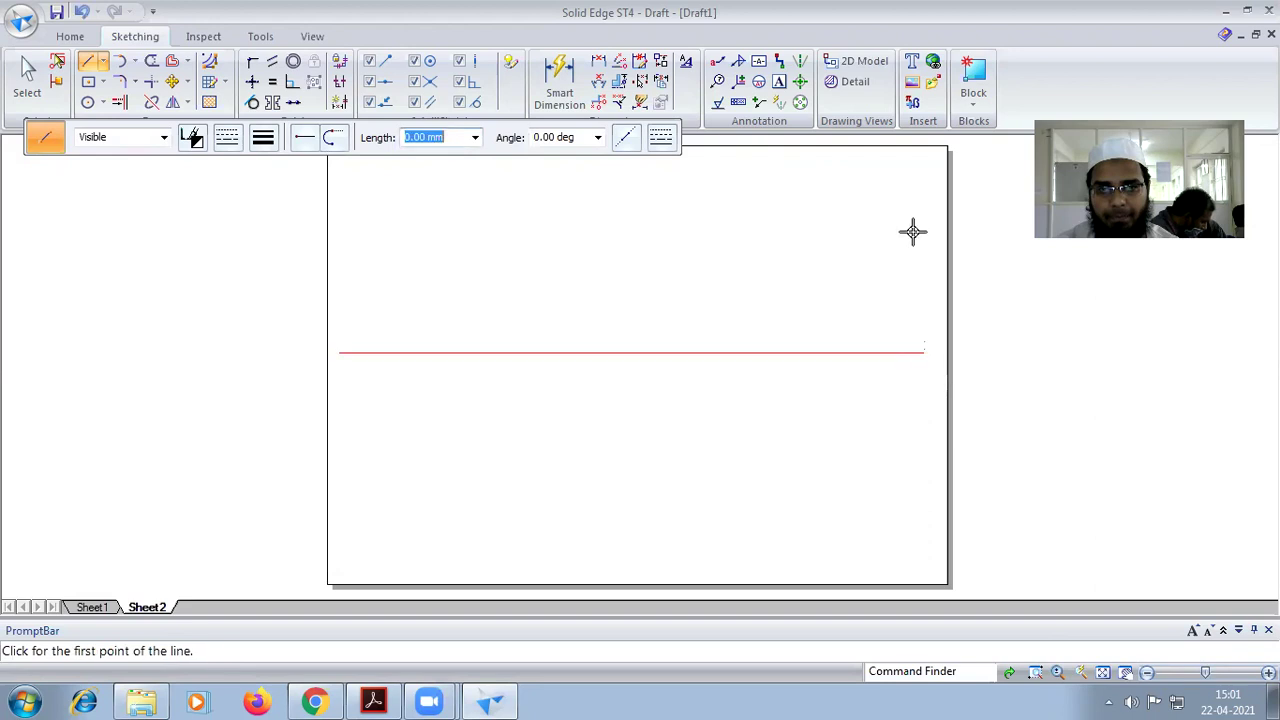
Step: Label the XY line's left end x and right end y, then view the problem PDF
click(776, 84)
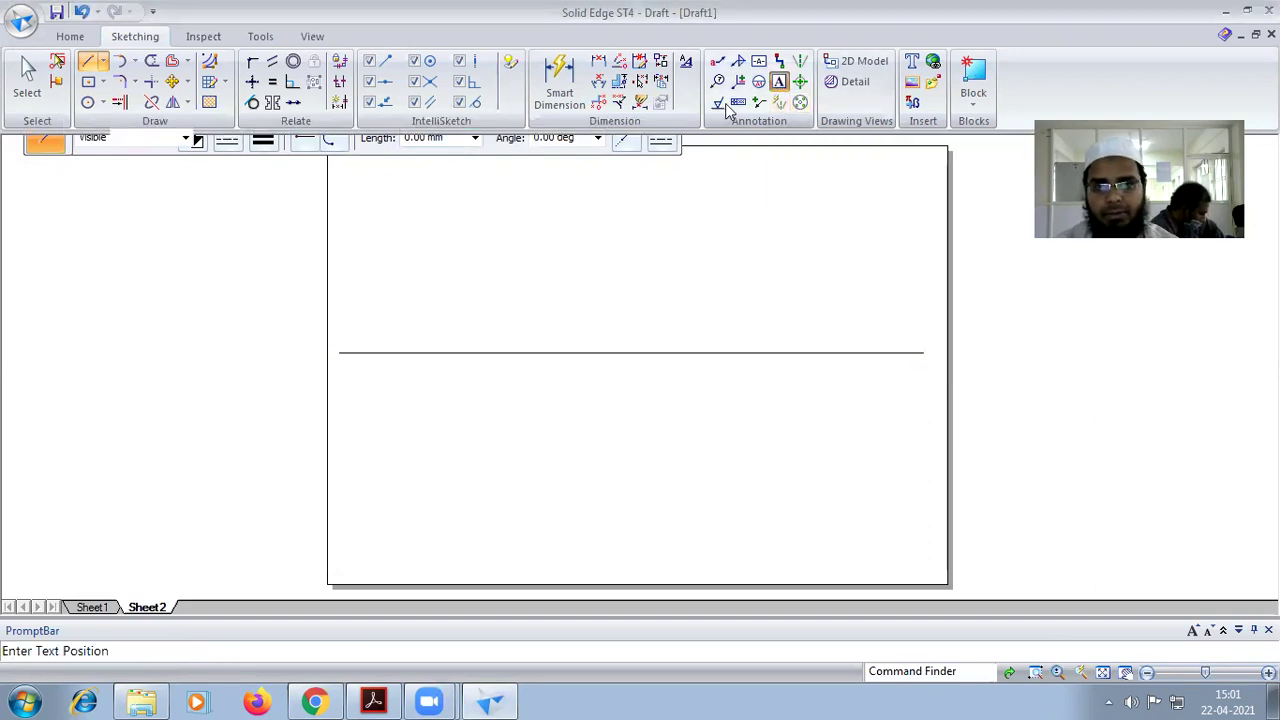
click(334, 367)
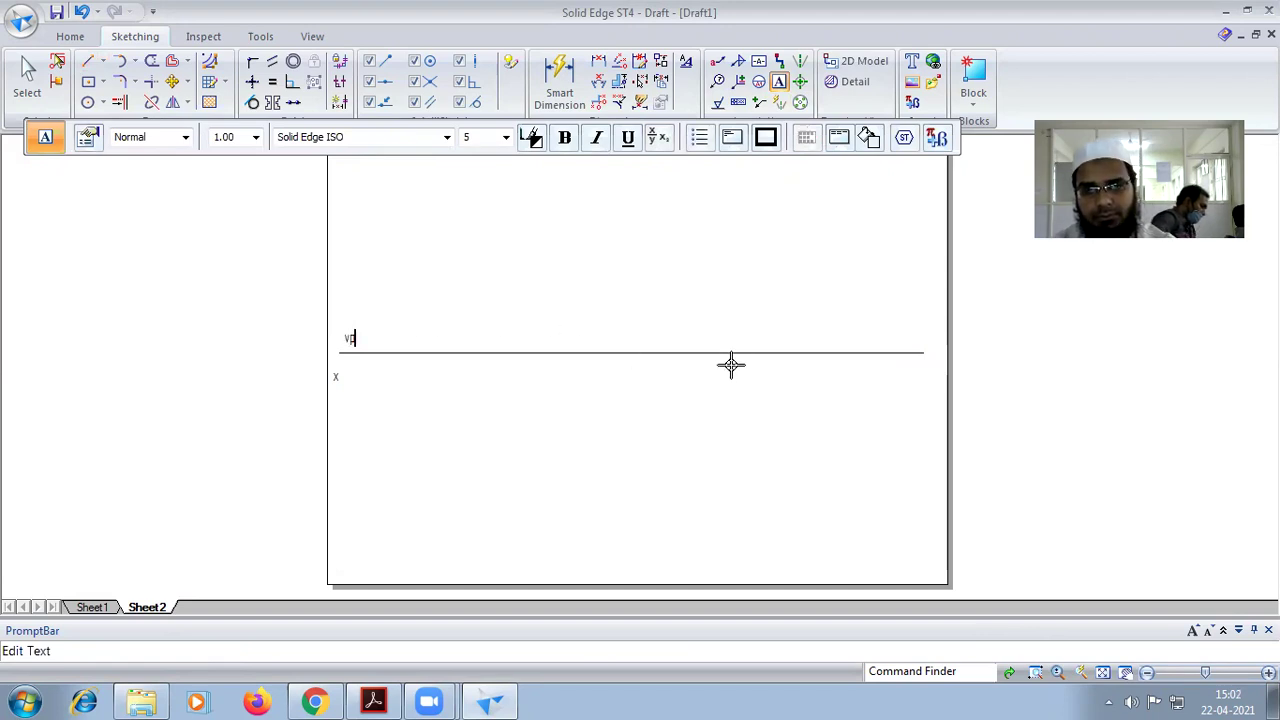
key(BackSpace)
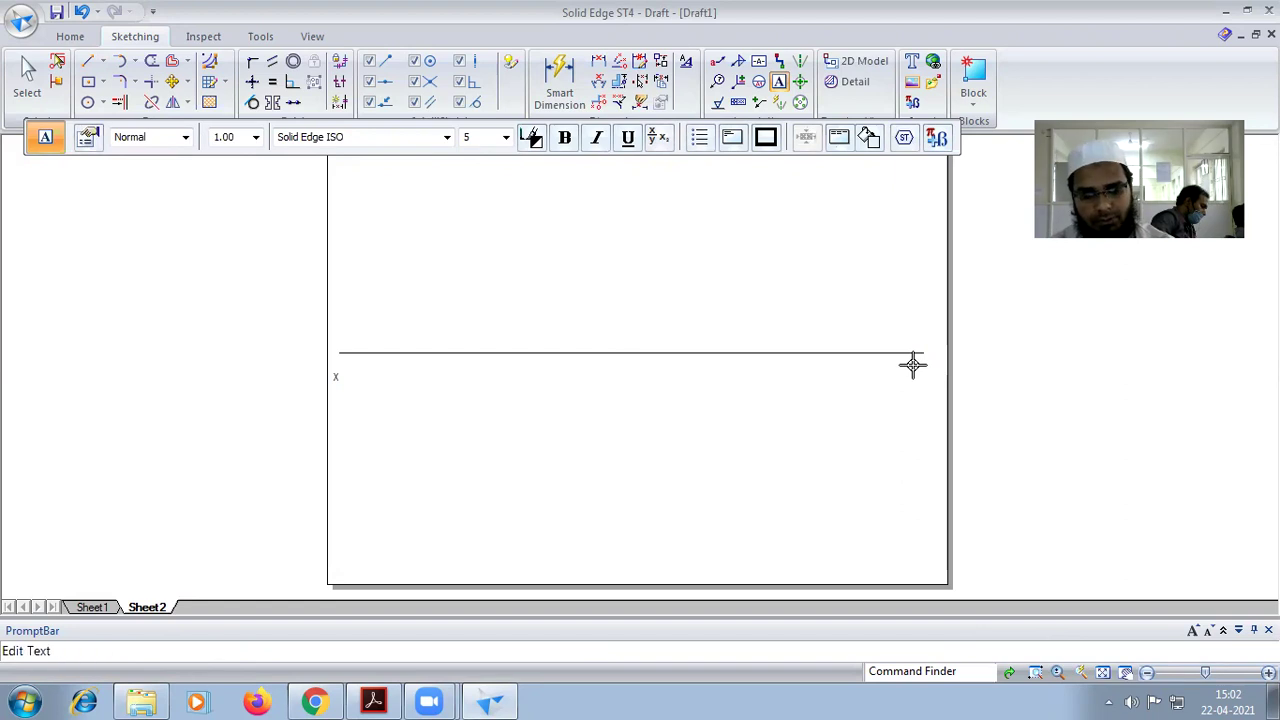
click(918, 370)
text(y)
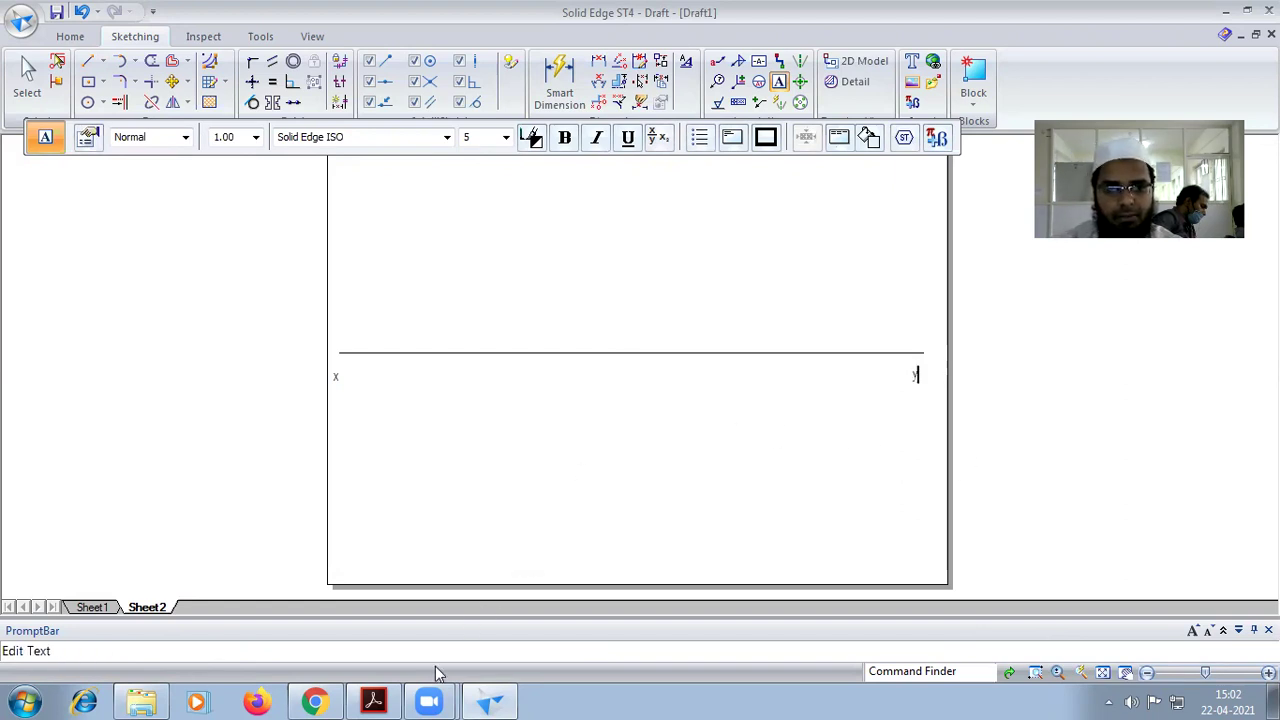
click(373, 702)
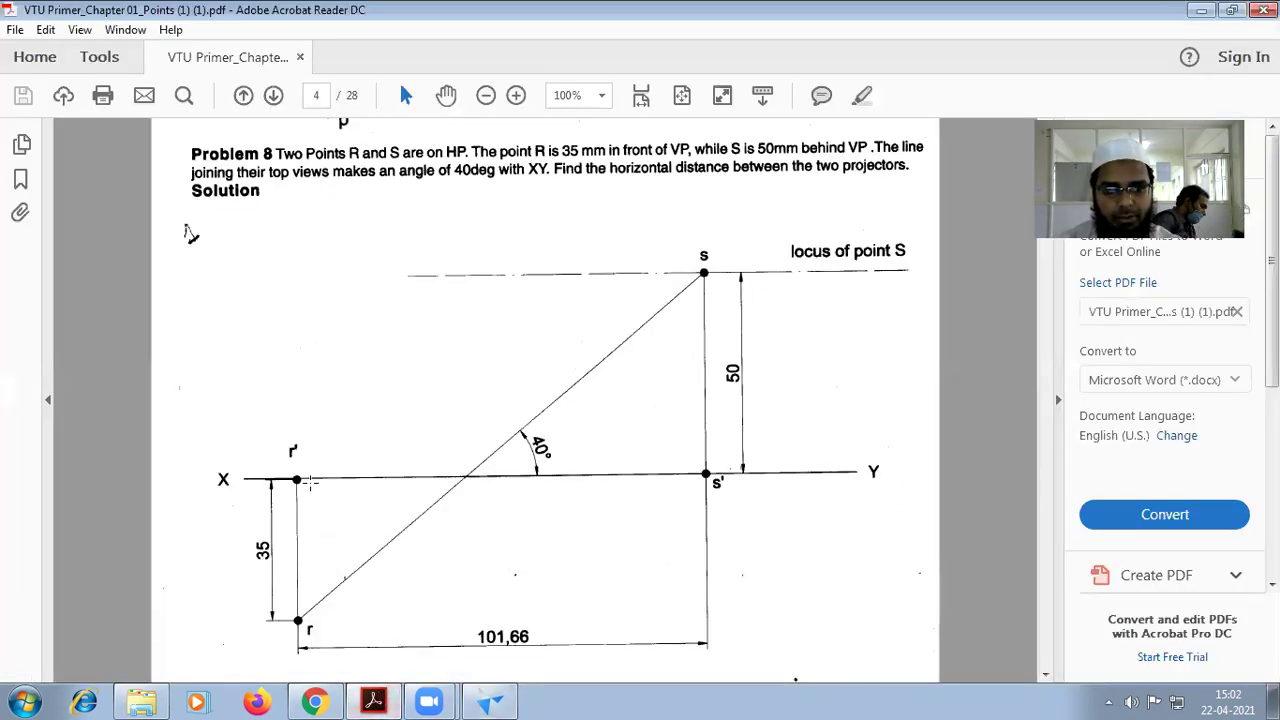
Step: Place a 2.00 mm point on the XY line near its left end
click(490, 702)
click(104, 62)
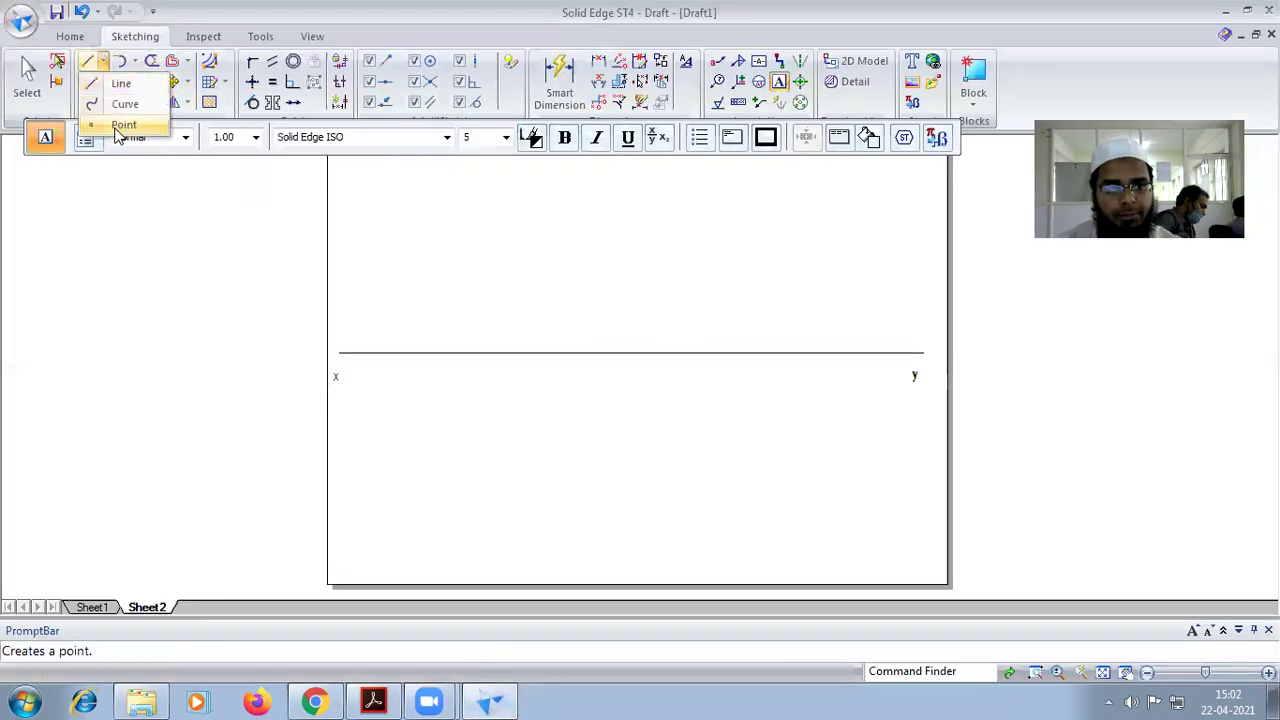
click(118, 123)
click(264, 144)
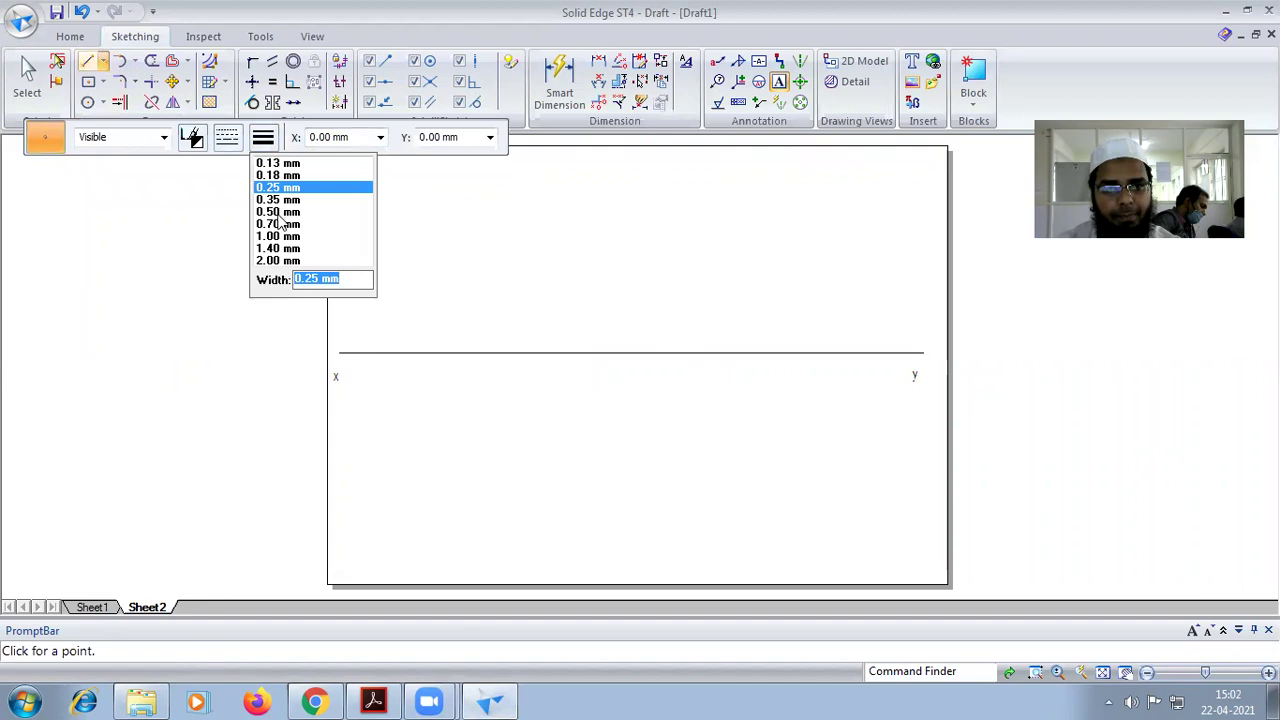
click(279, 260)
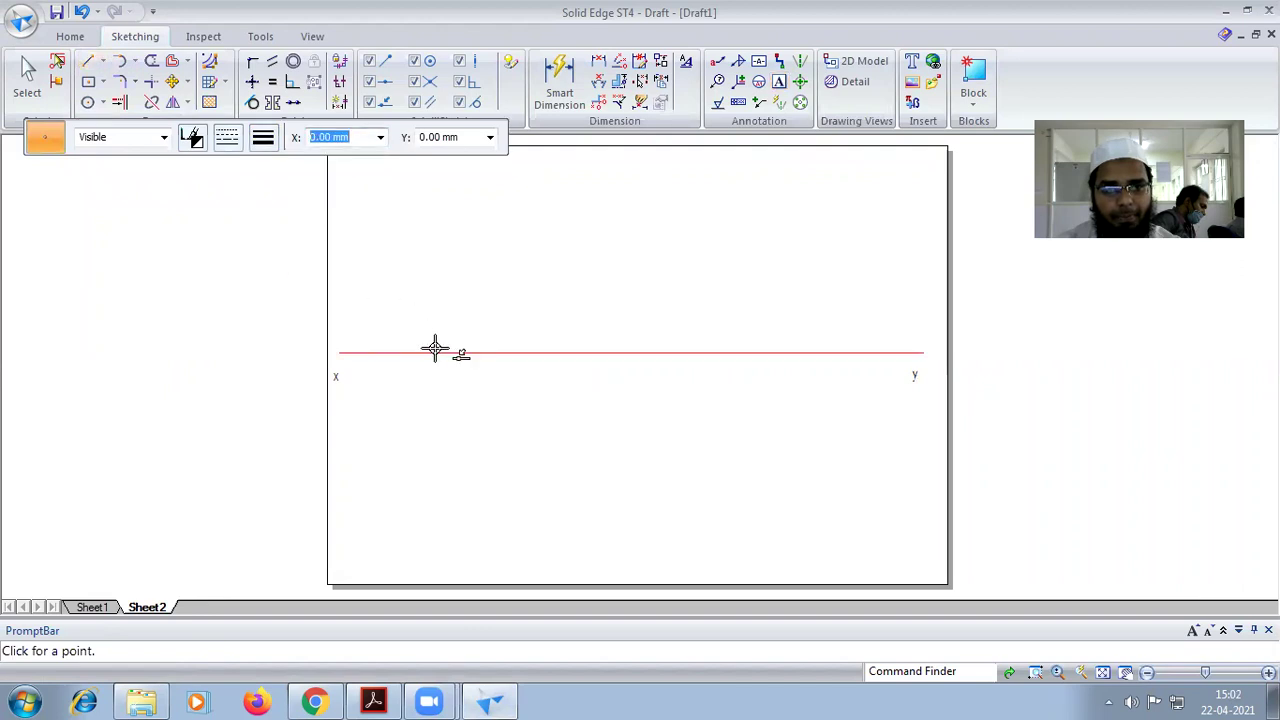
click(427, 352)
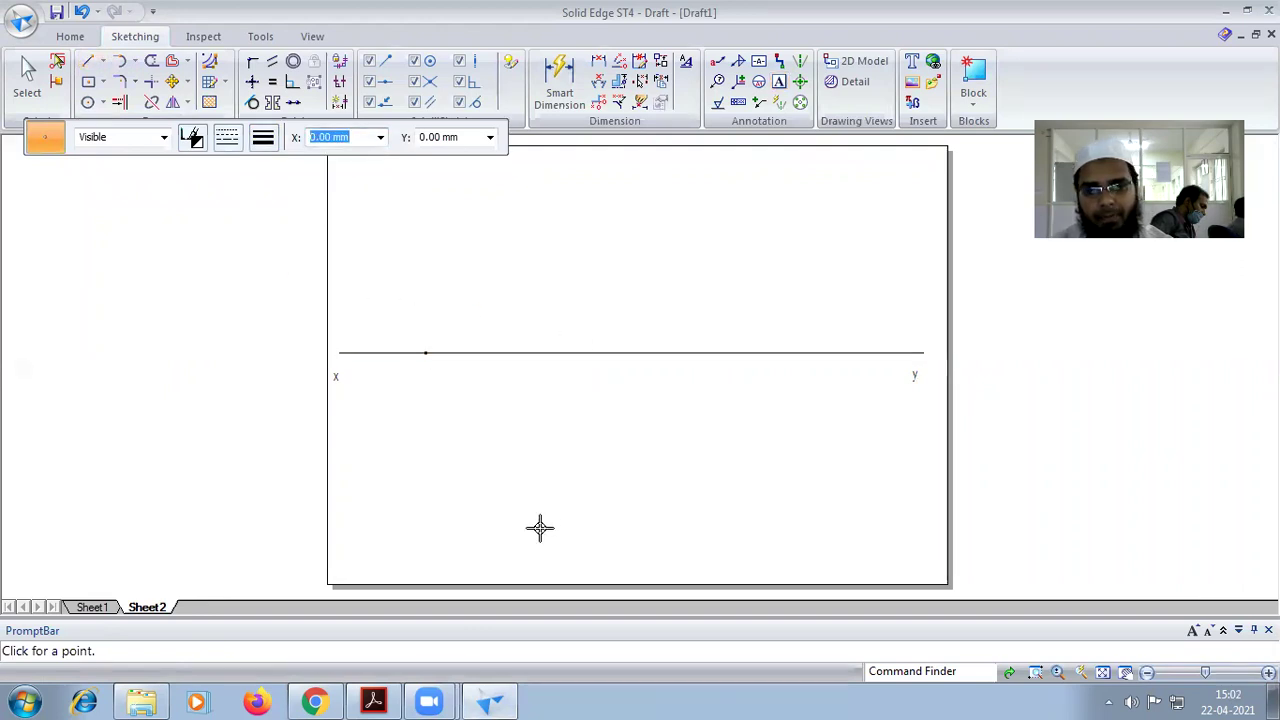
Step: Label the new point r' above the XY line, checking the PDF
click(373, 700)
click(490, 700)
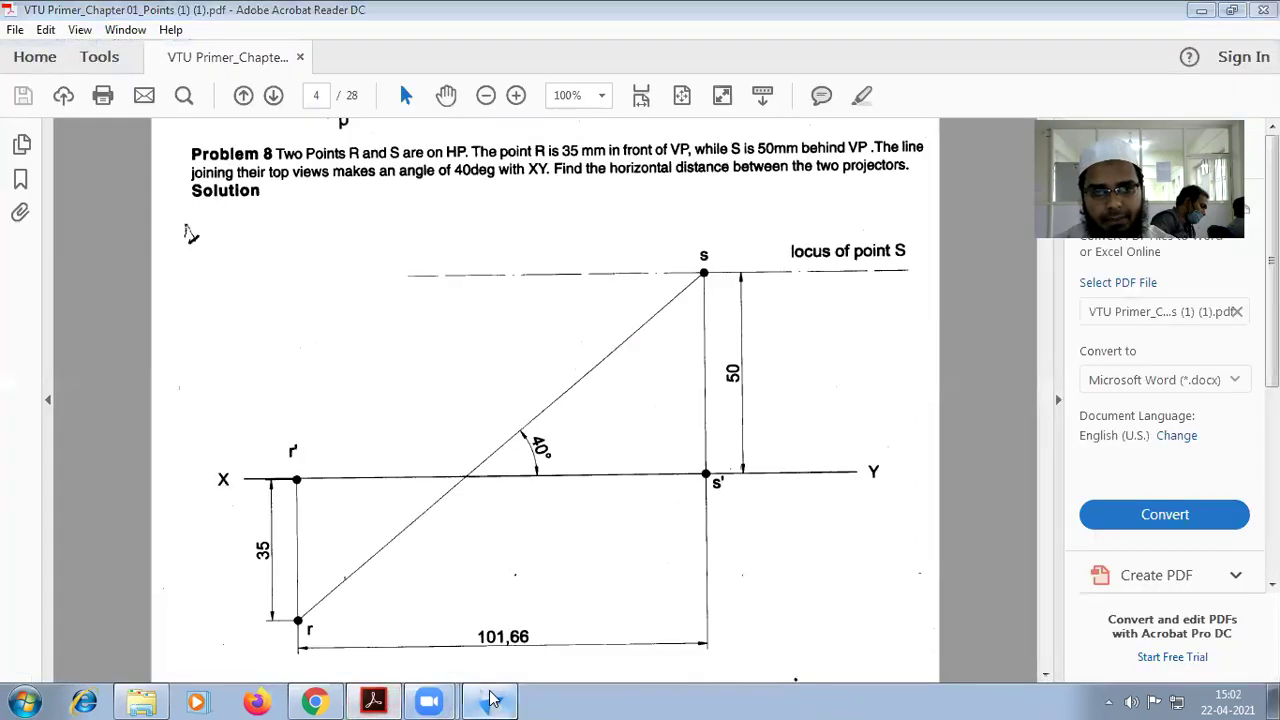
click(779, 81)
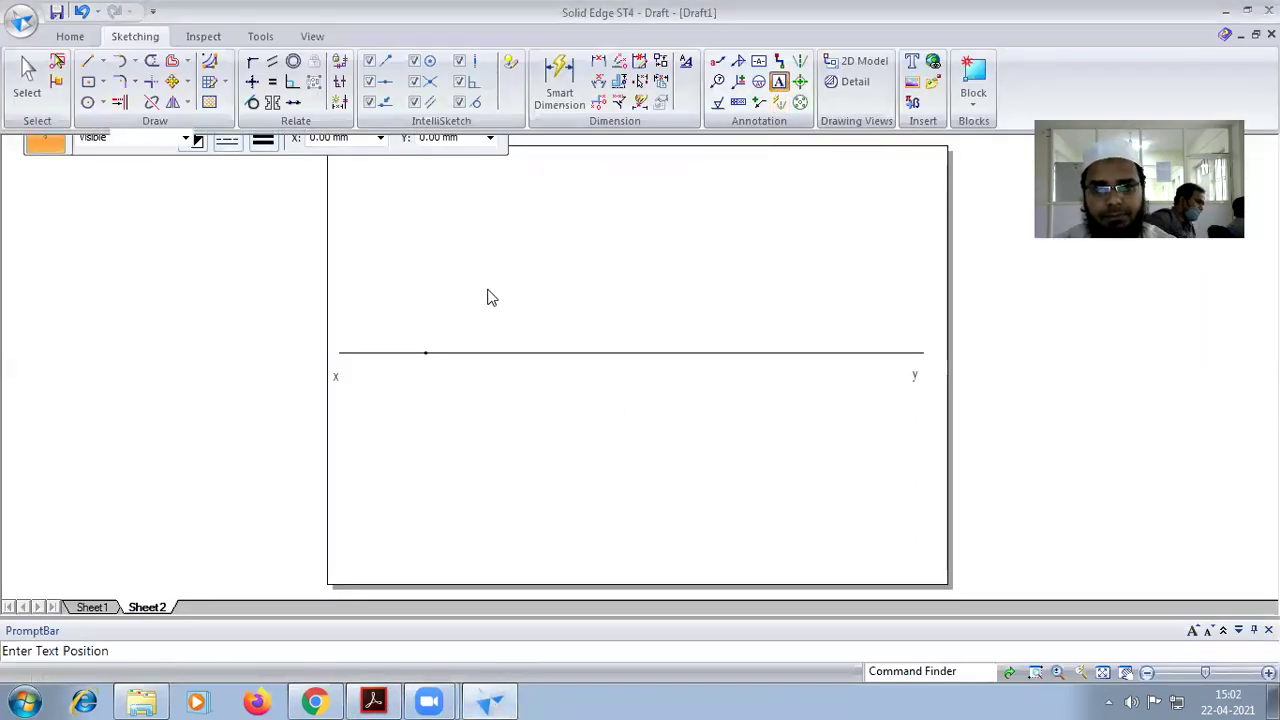
click(416, 330)
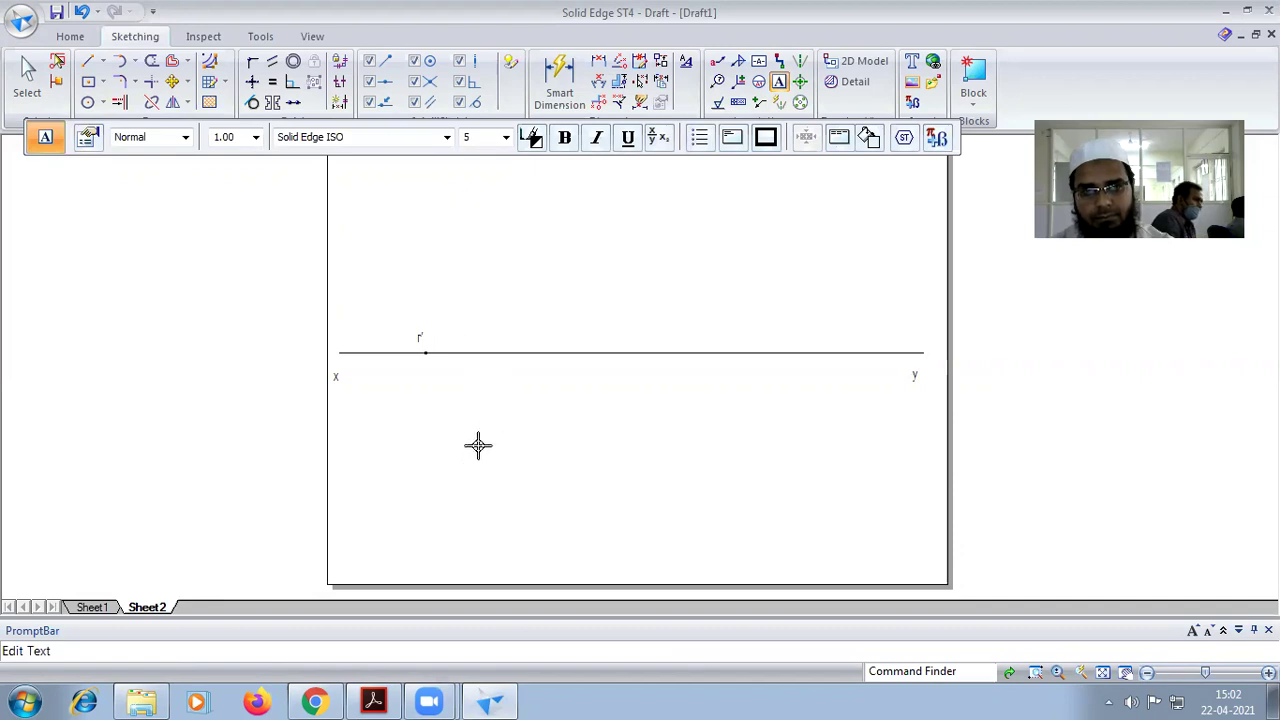
click(373, 700)
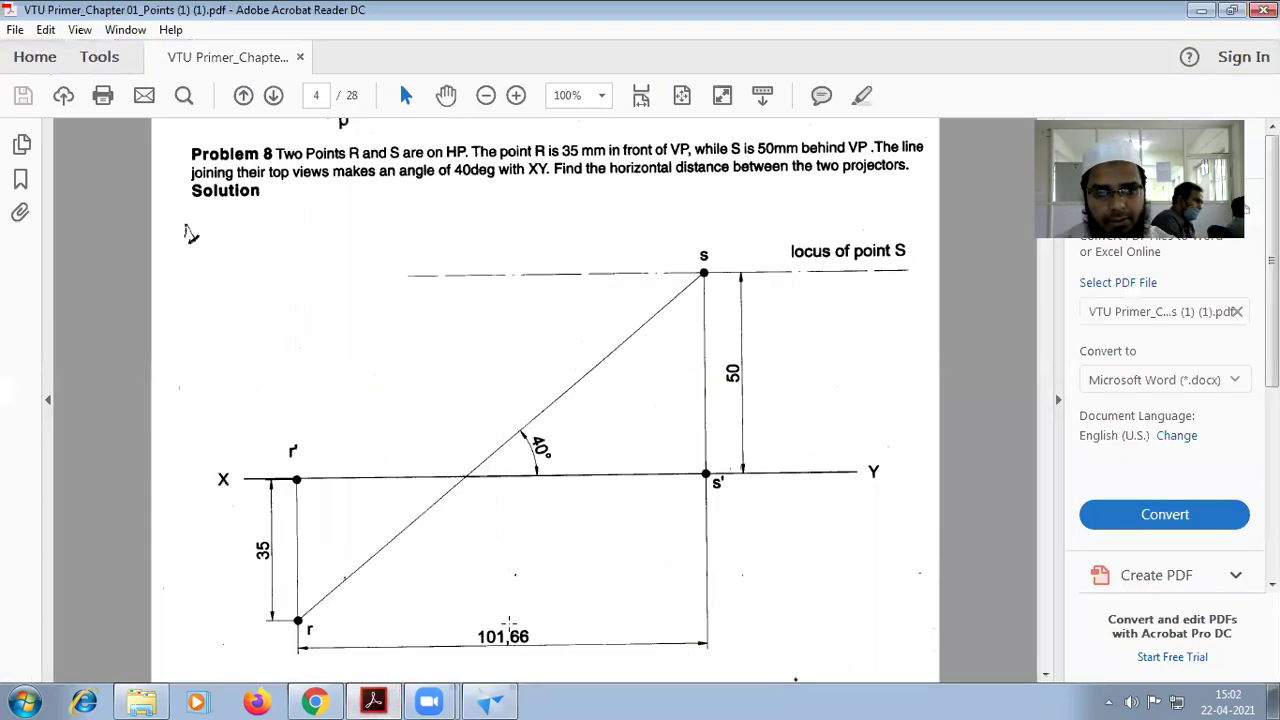
click(490, 700)
click(88, 61)
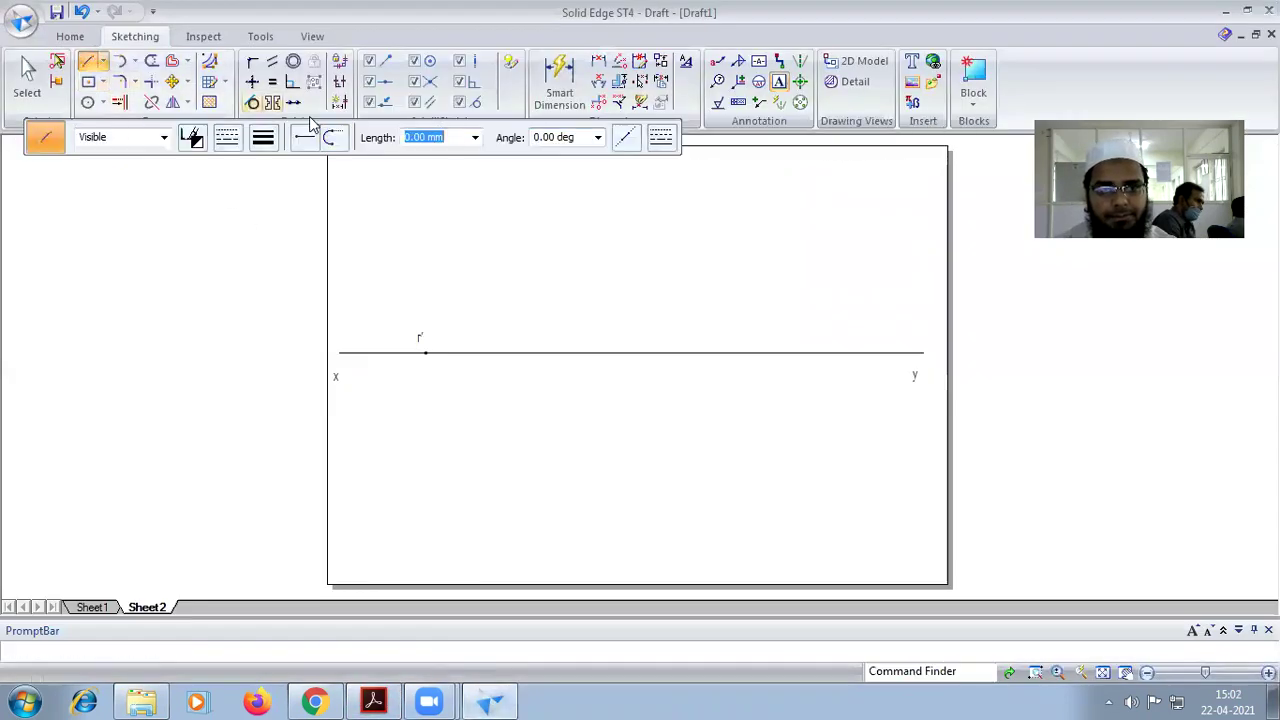
Step: Draw a 0.13 mm vertical projector 35 mm down from r'
click(263, 139)
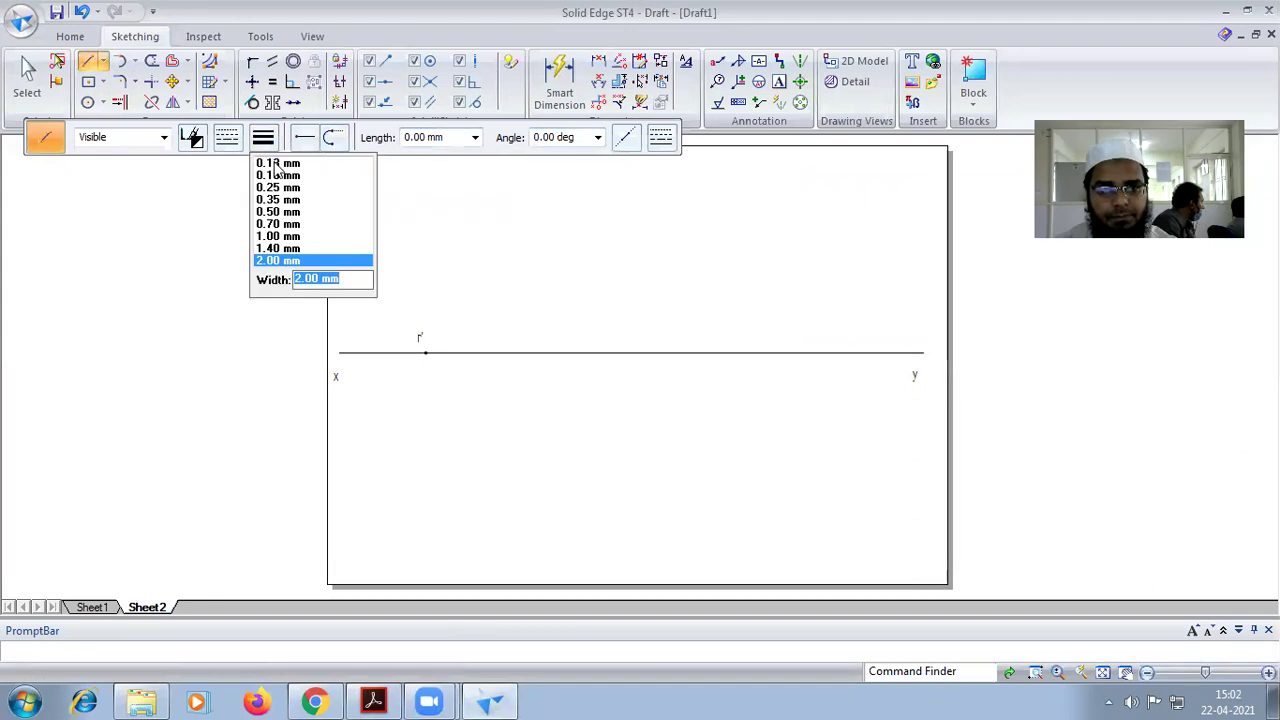
click(277, 164)
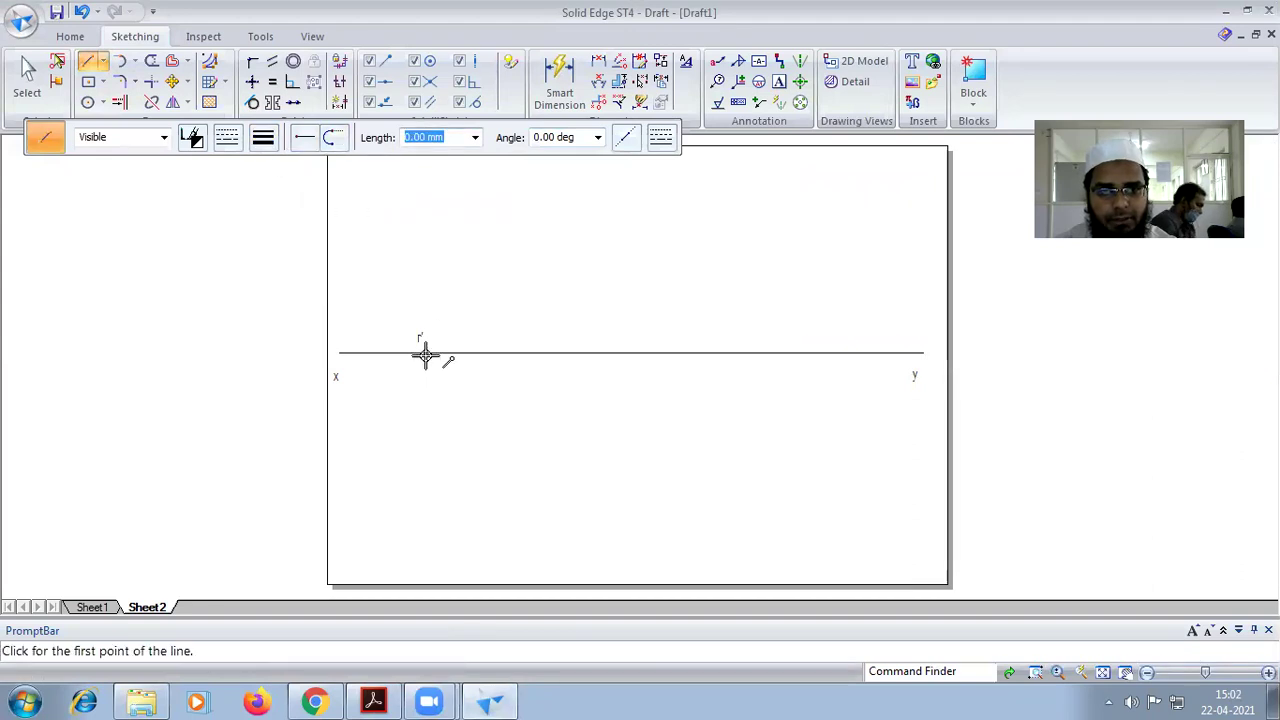
click(425, 353)
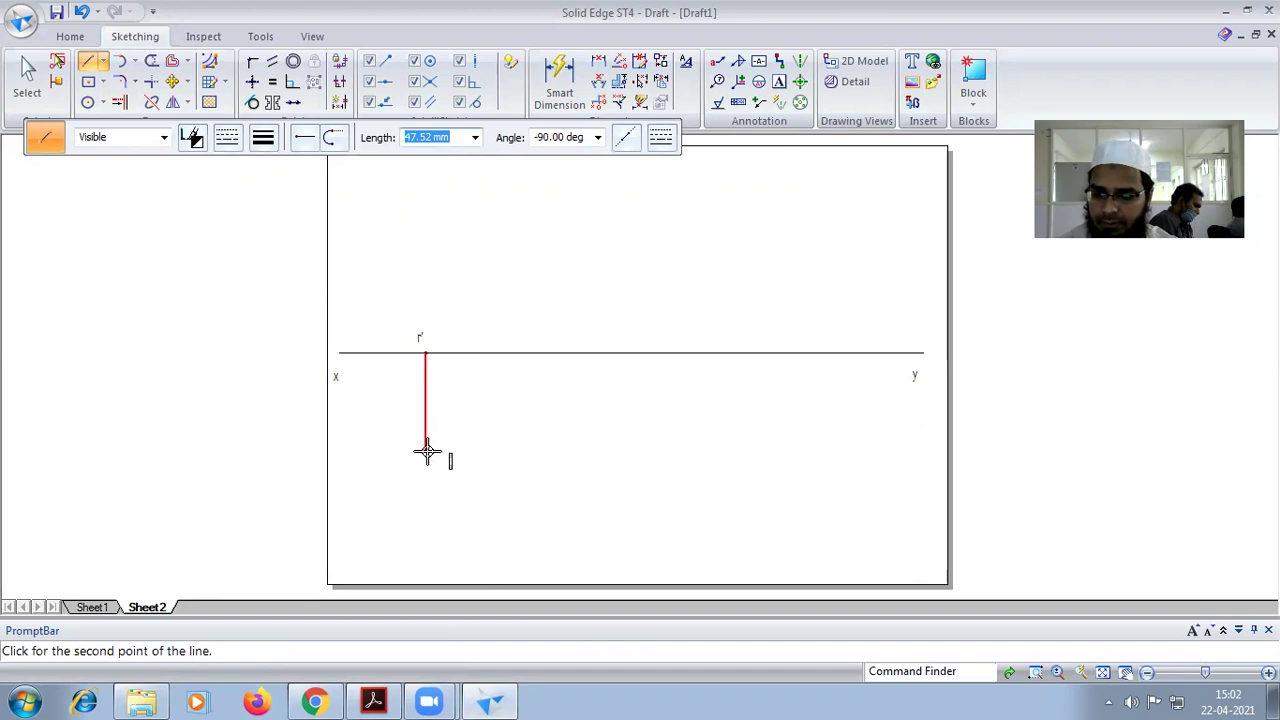
key(Tab)
key(Return)
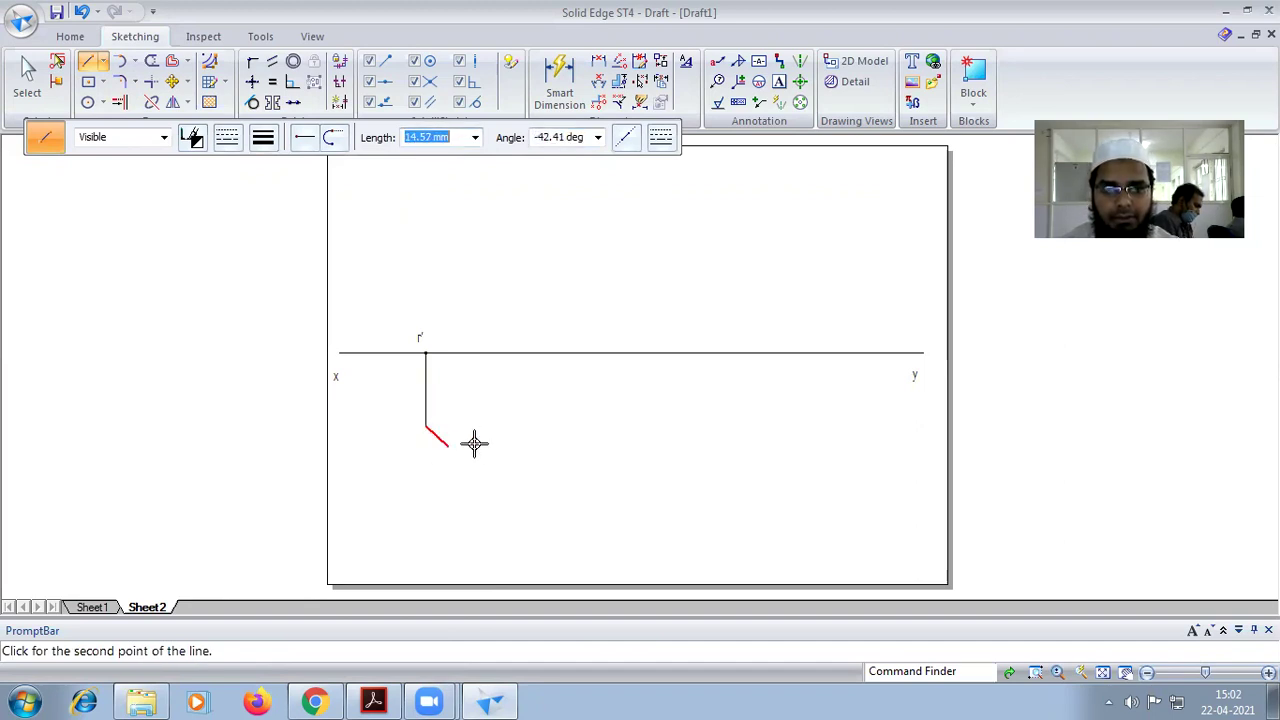
right_click(474, 380)
Step: Mark point r with a 2.00 mm point at the projector's lower end
click(102, 63)
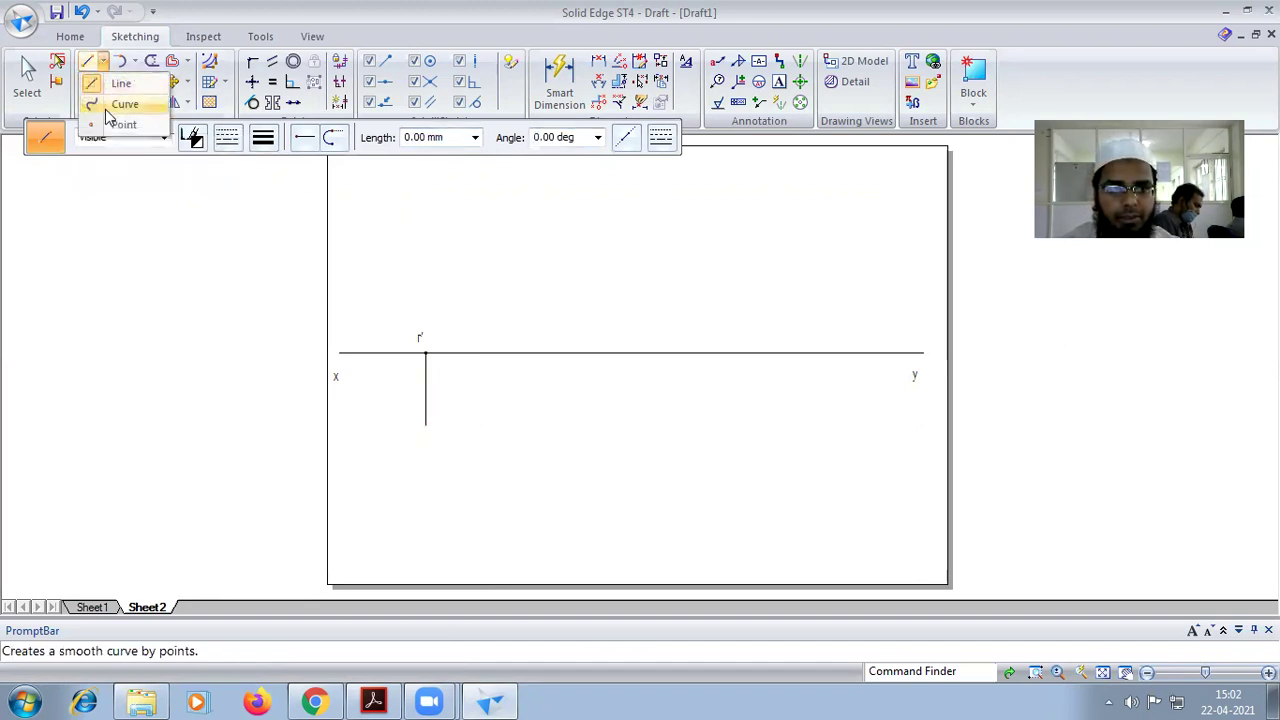
click(110, 122)
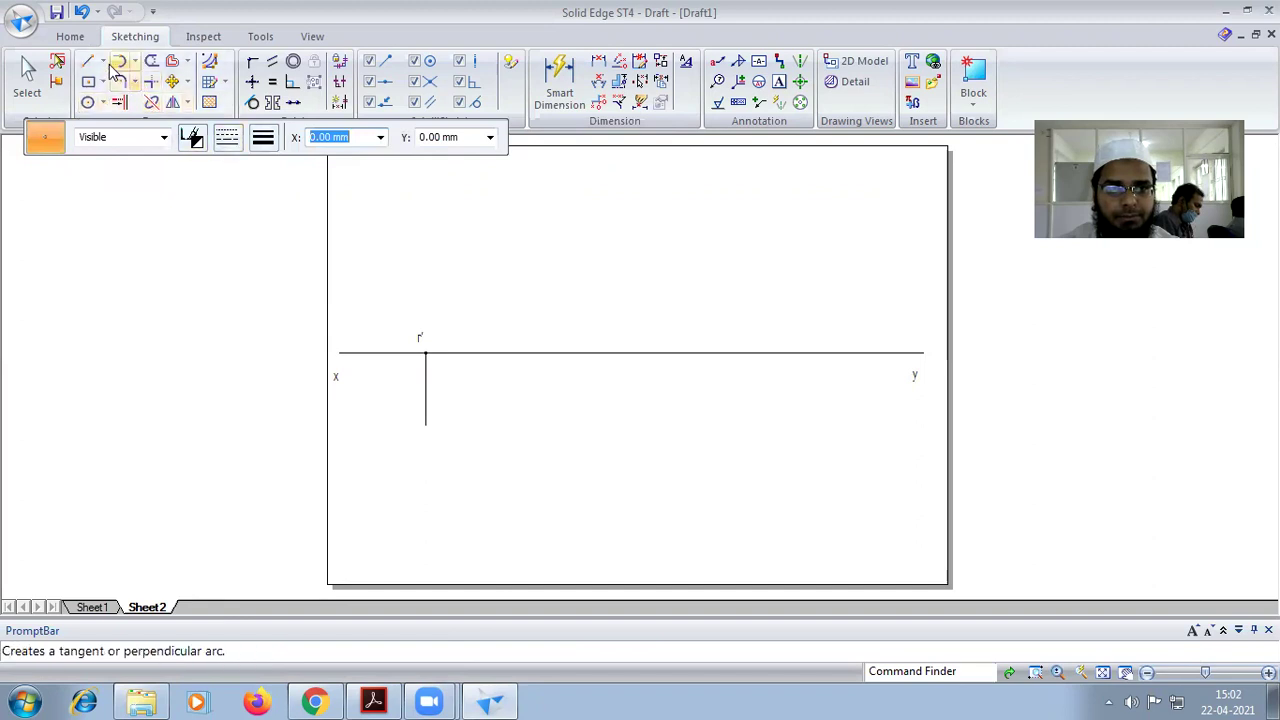
click(263, 137)
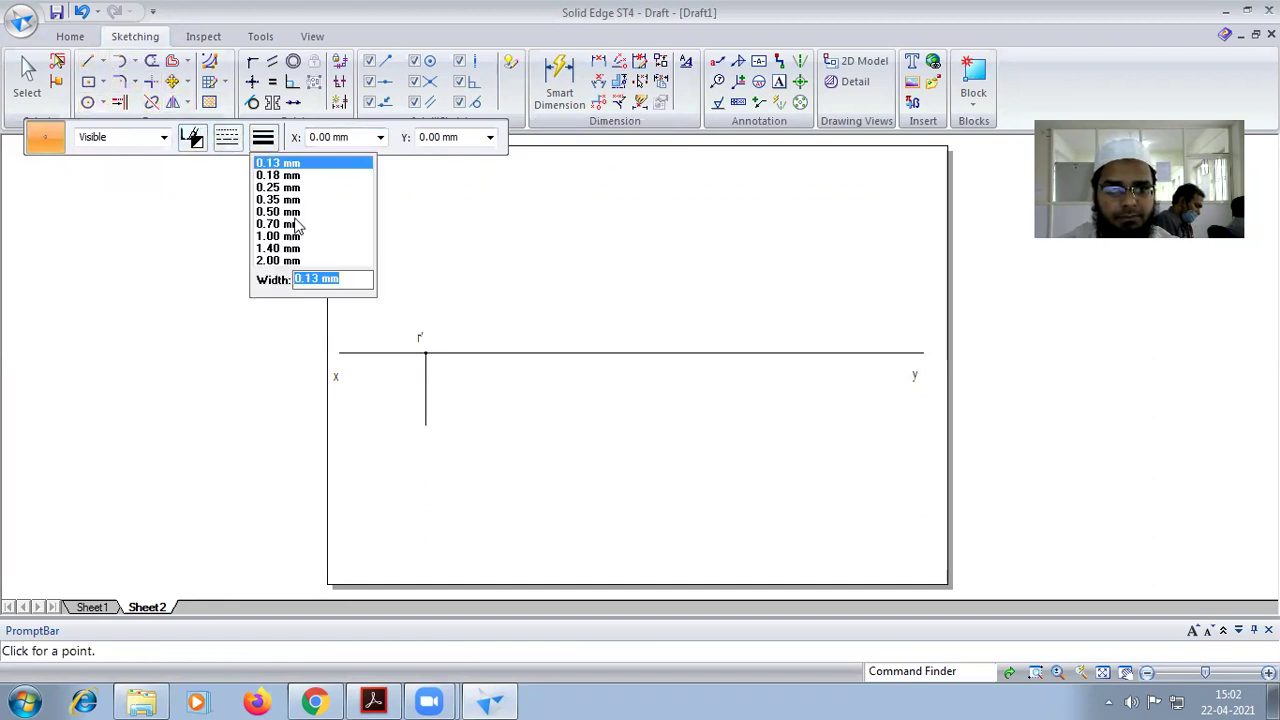
click(289, 261)
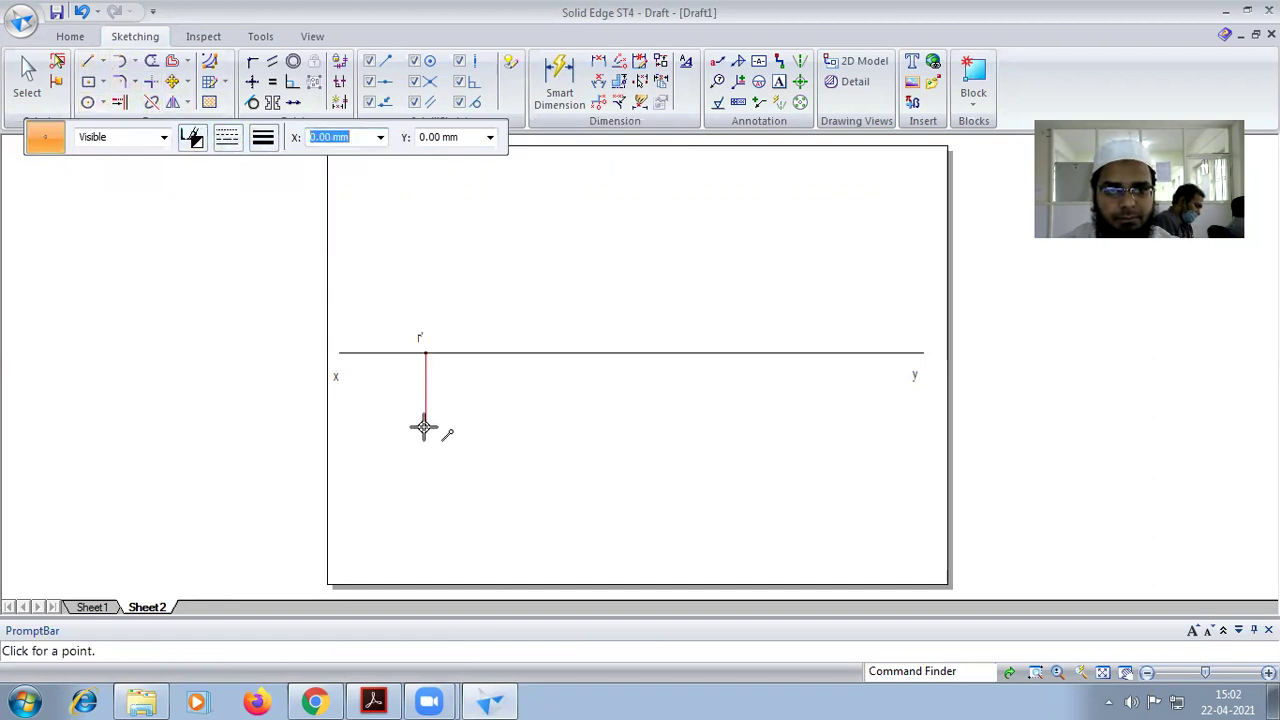
click(424, 428)
Step: Dimension the projector as 35 on its left side and compare with the PDF
click(559, 80)
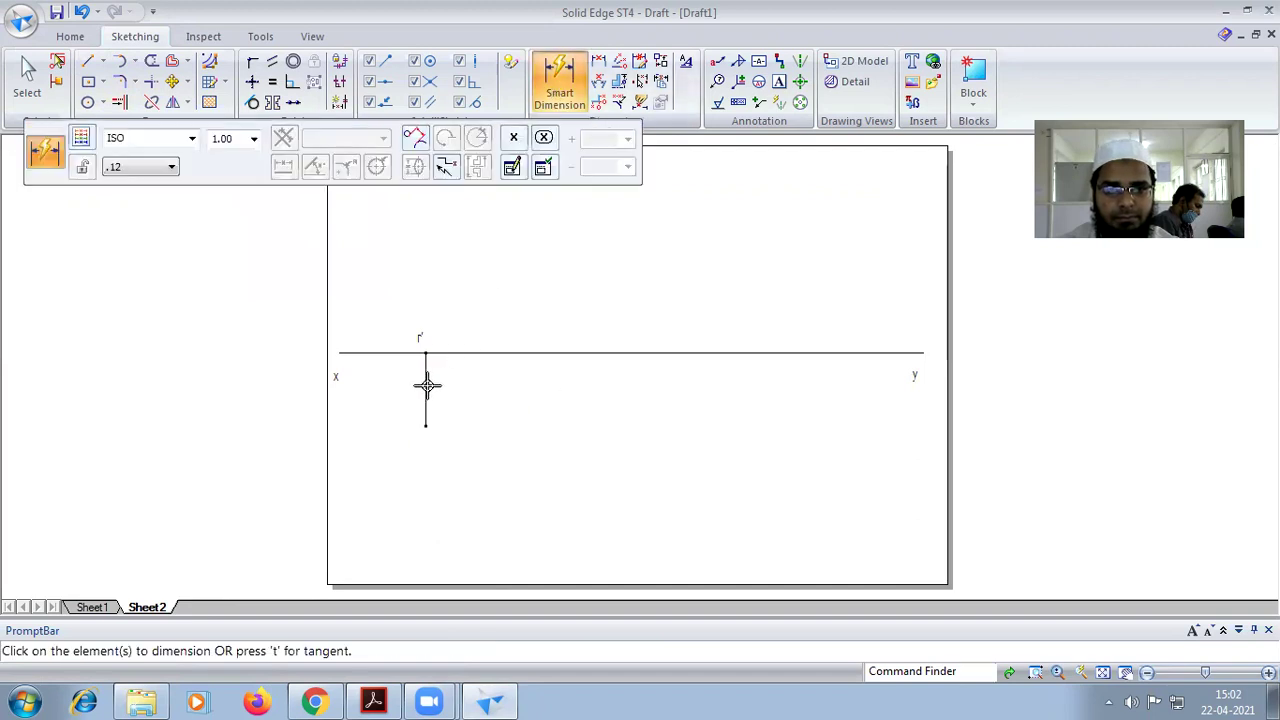
click(426, 388)
click(409, 391)
click(373, 701)
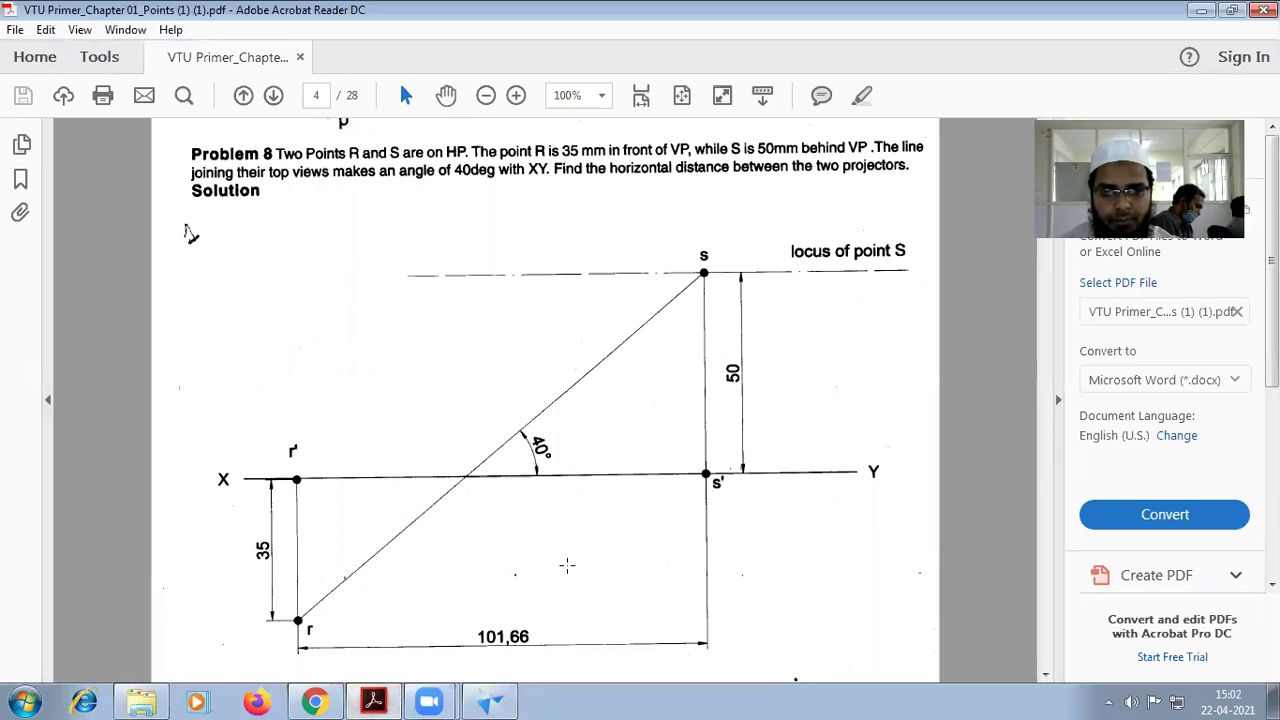
click(488, 701)
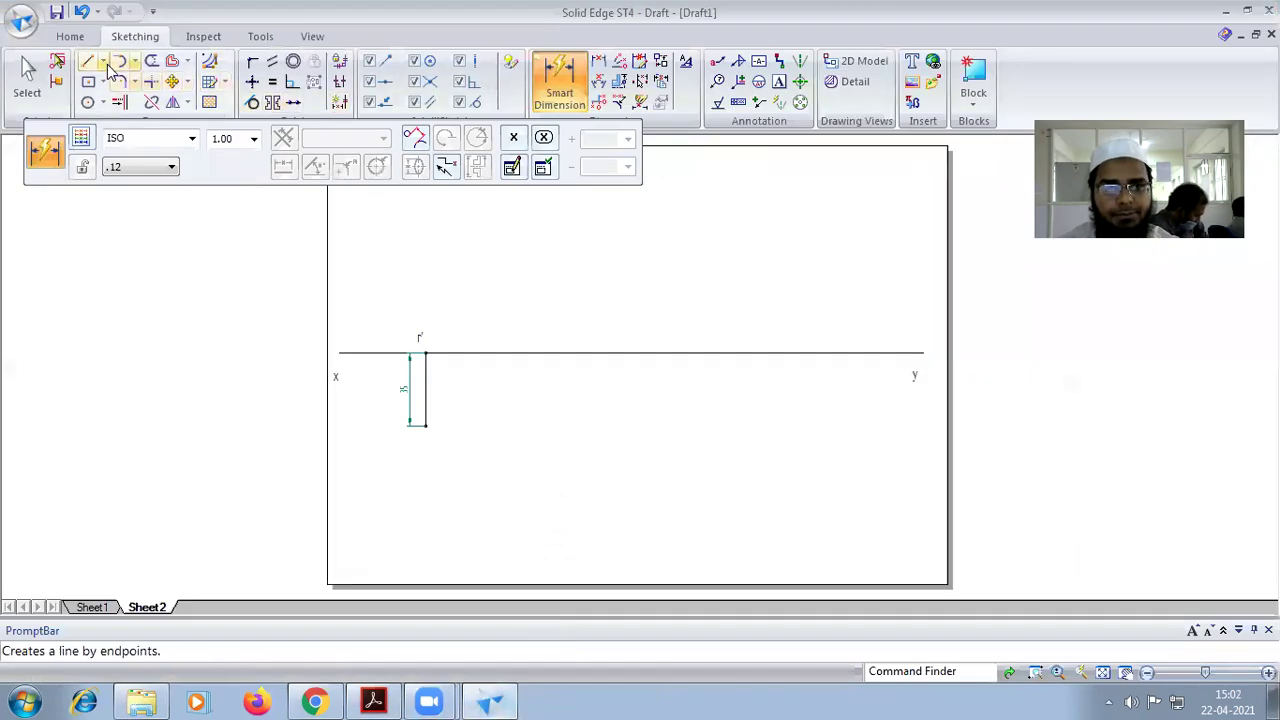
Step: Offset the XY line 50 mm upward and make the copy a thin dashed line
click(186, 61)
click(205, 83)
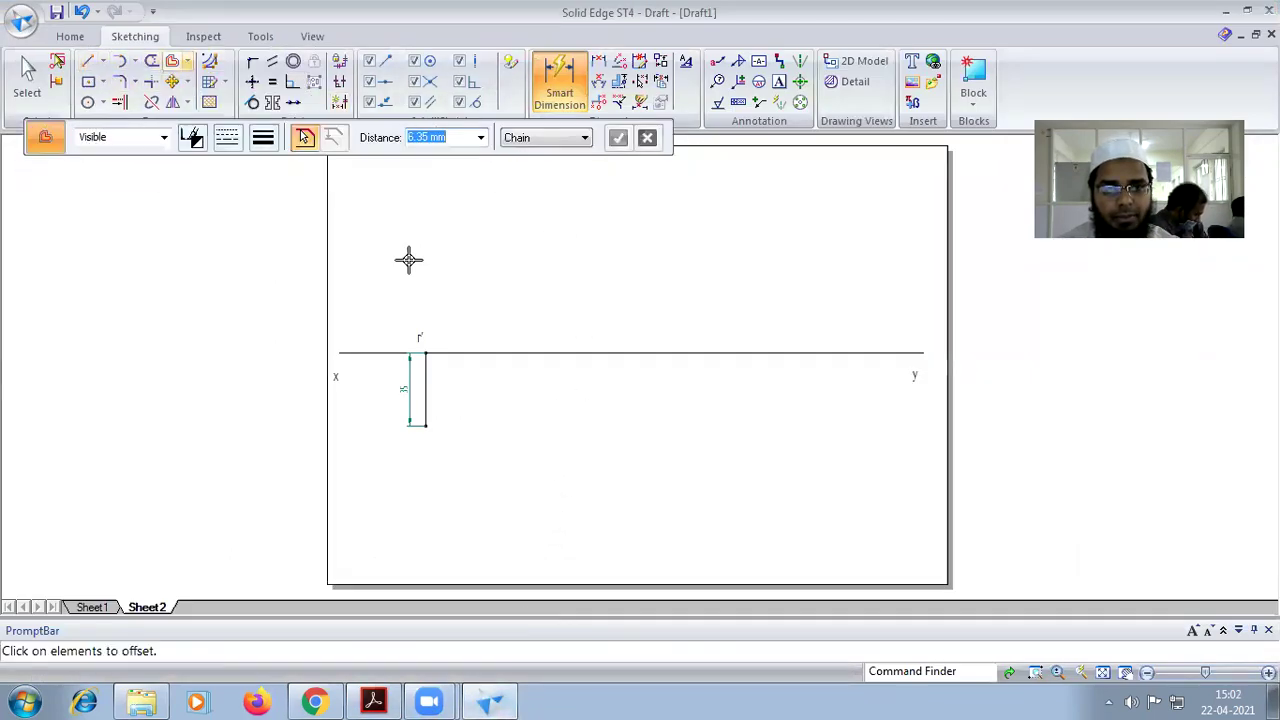
click(540, 352)
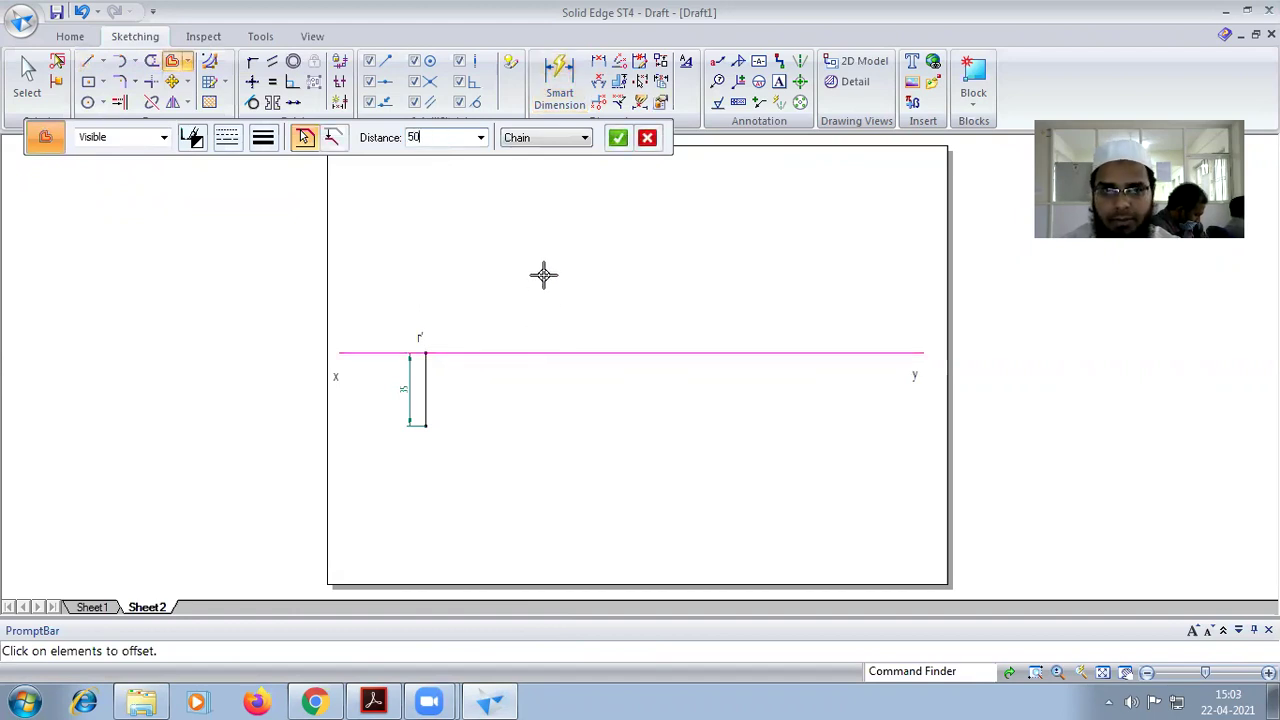
right_click(544, 275)
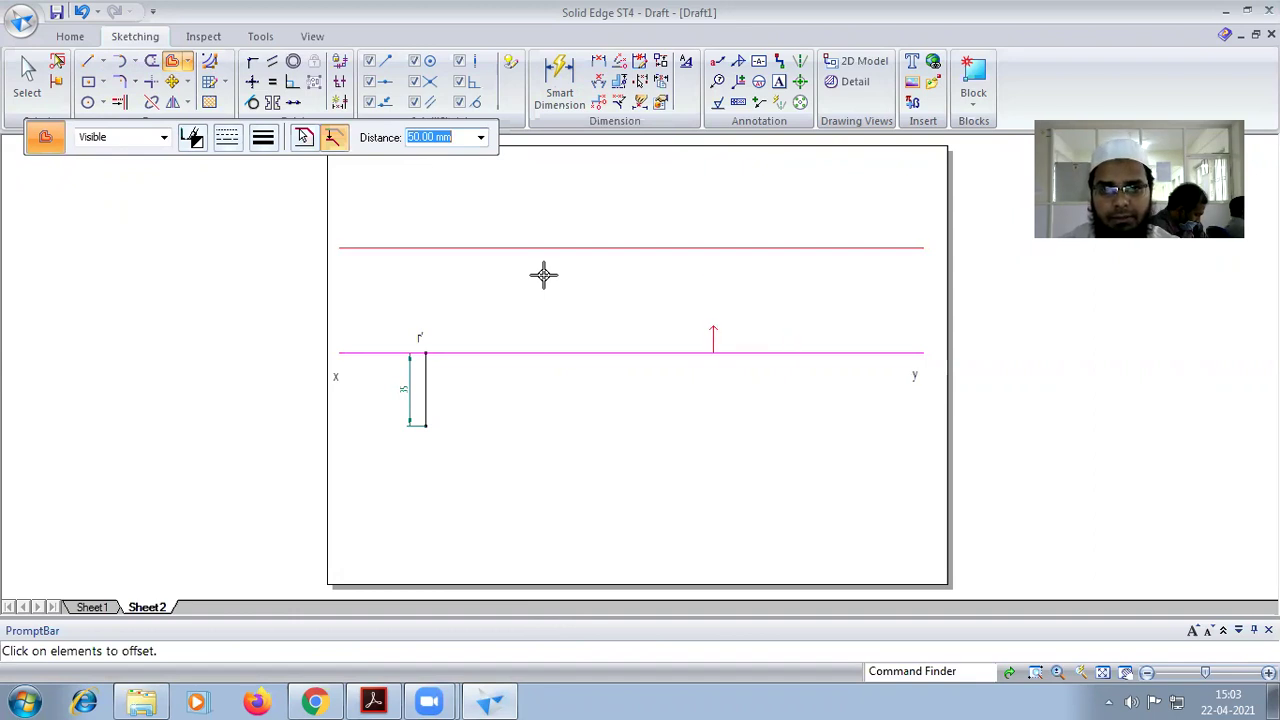
click(544, 275)
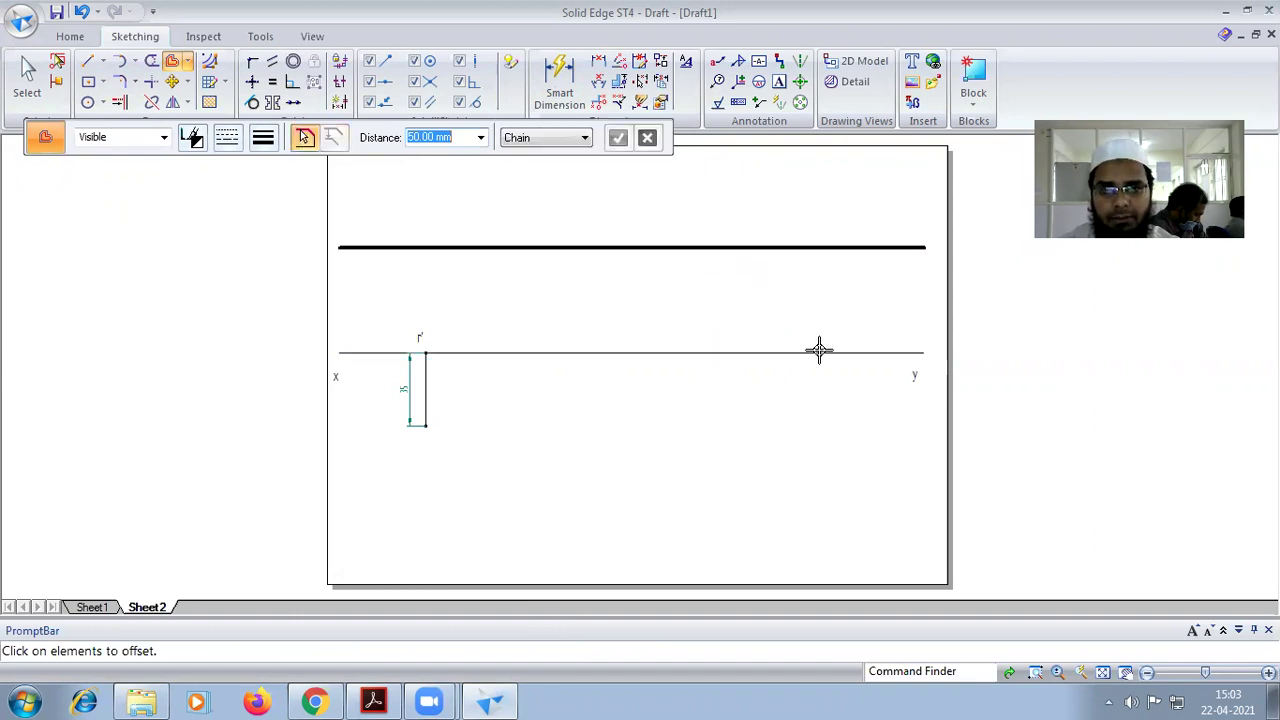
click(22, 78)
click(542, 250)
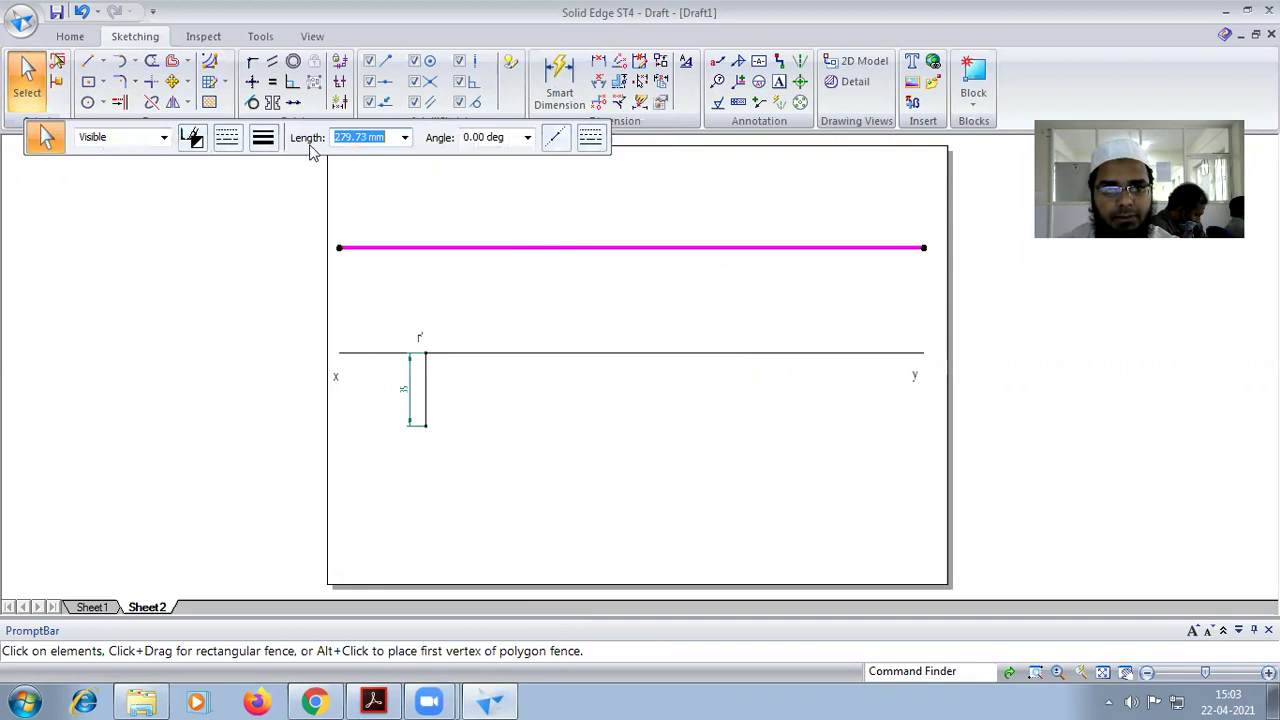
click(228, 138)
click(232, 182)
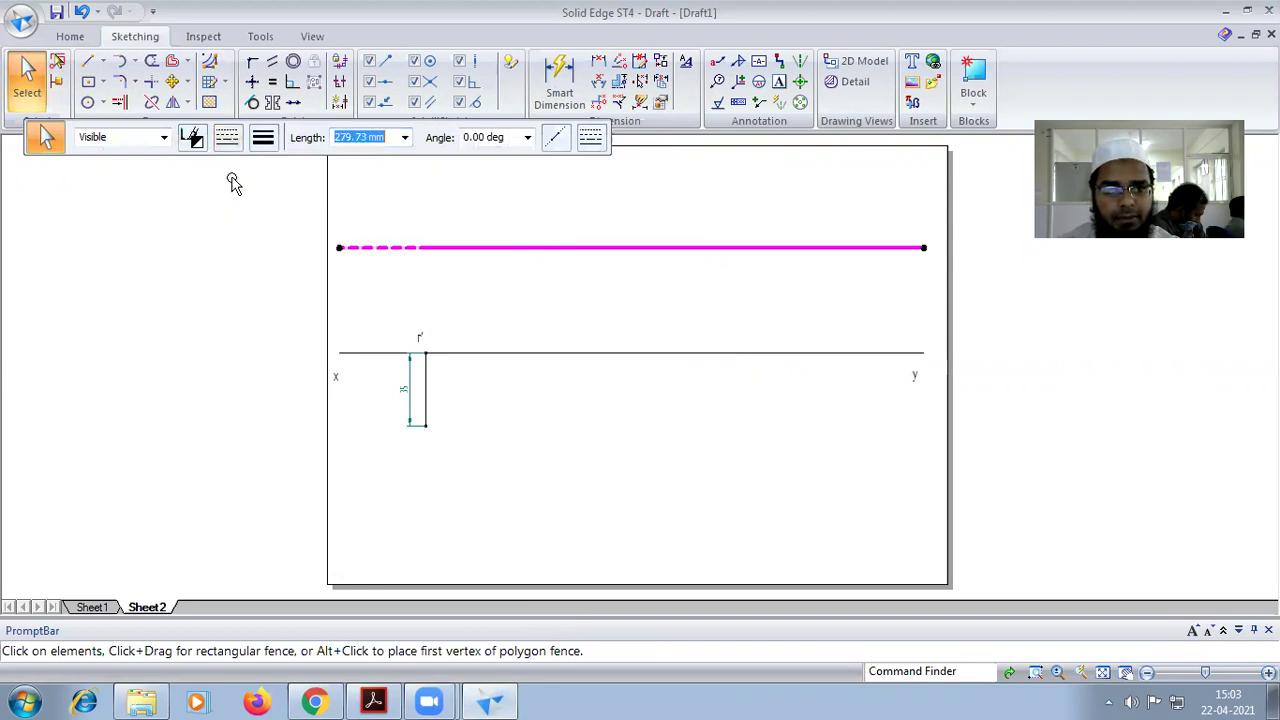
click(263, 138)
click(276, 168)
key(Escape)
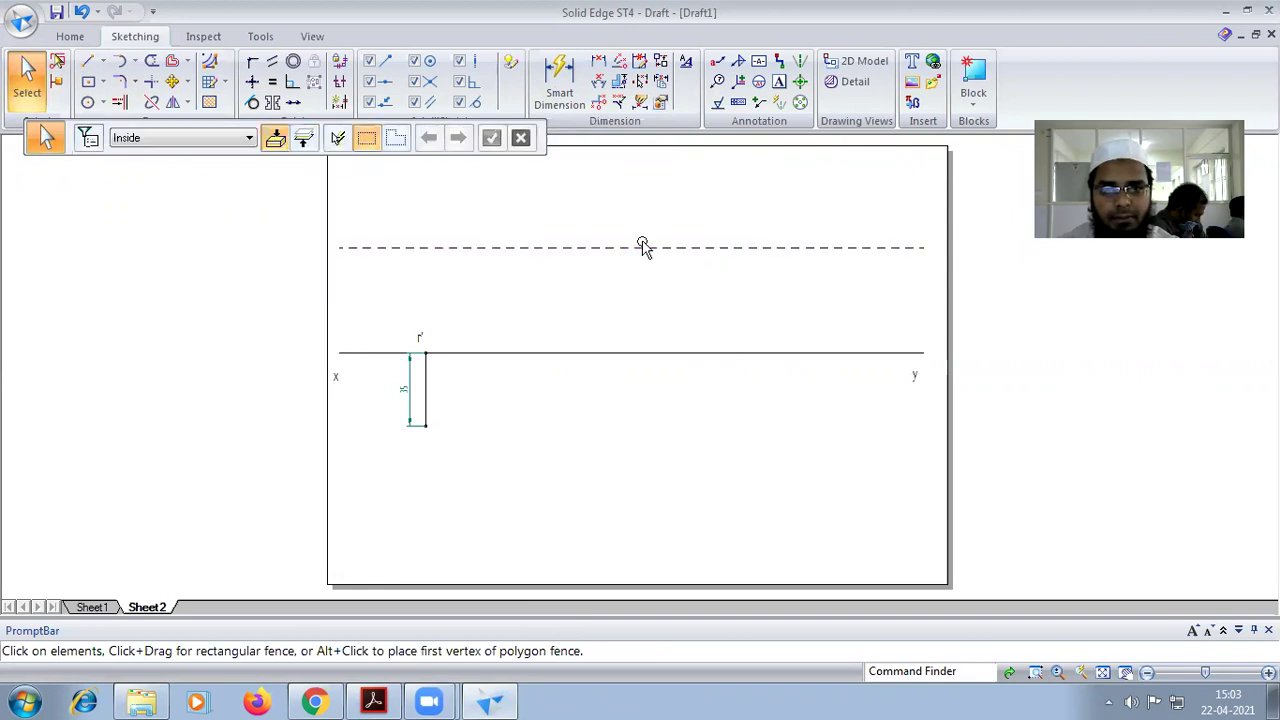
Step: Dimension the 50 mm distance between the dashed line and XY
click(598, 64)
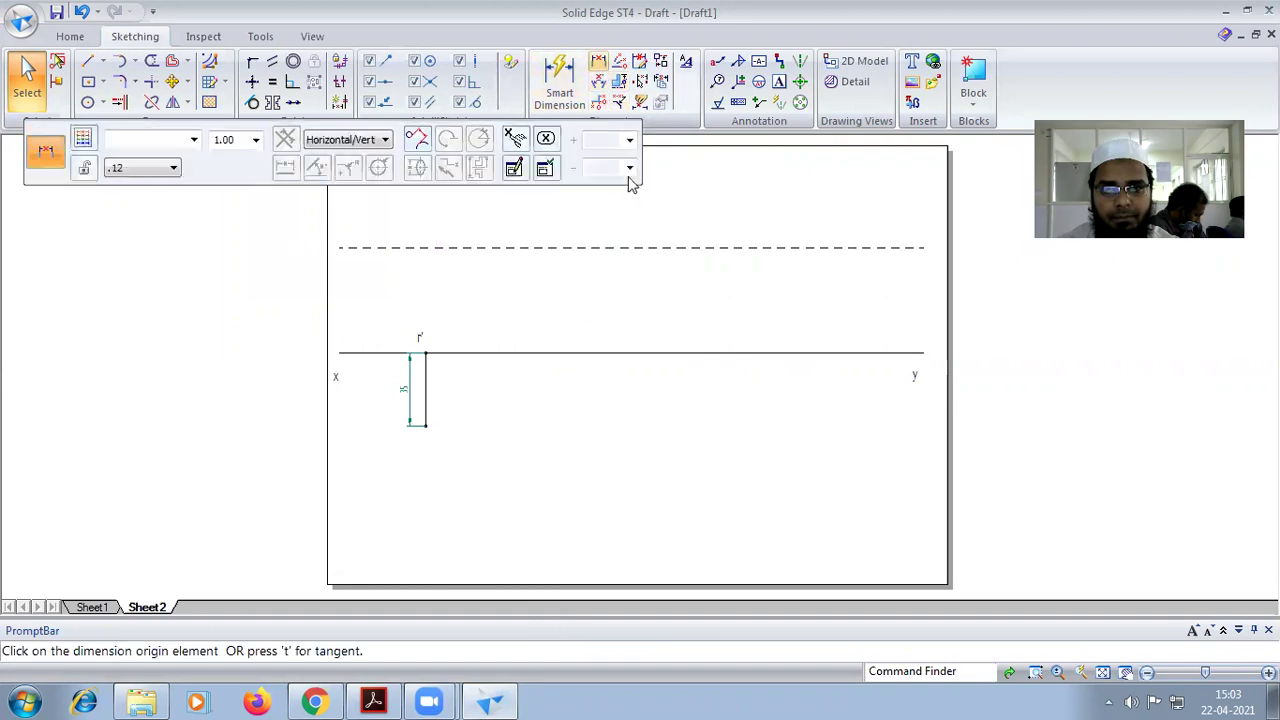
click(637, 243)
click(650, 352)
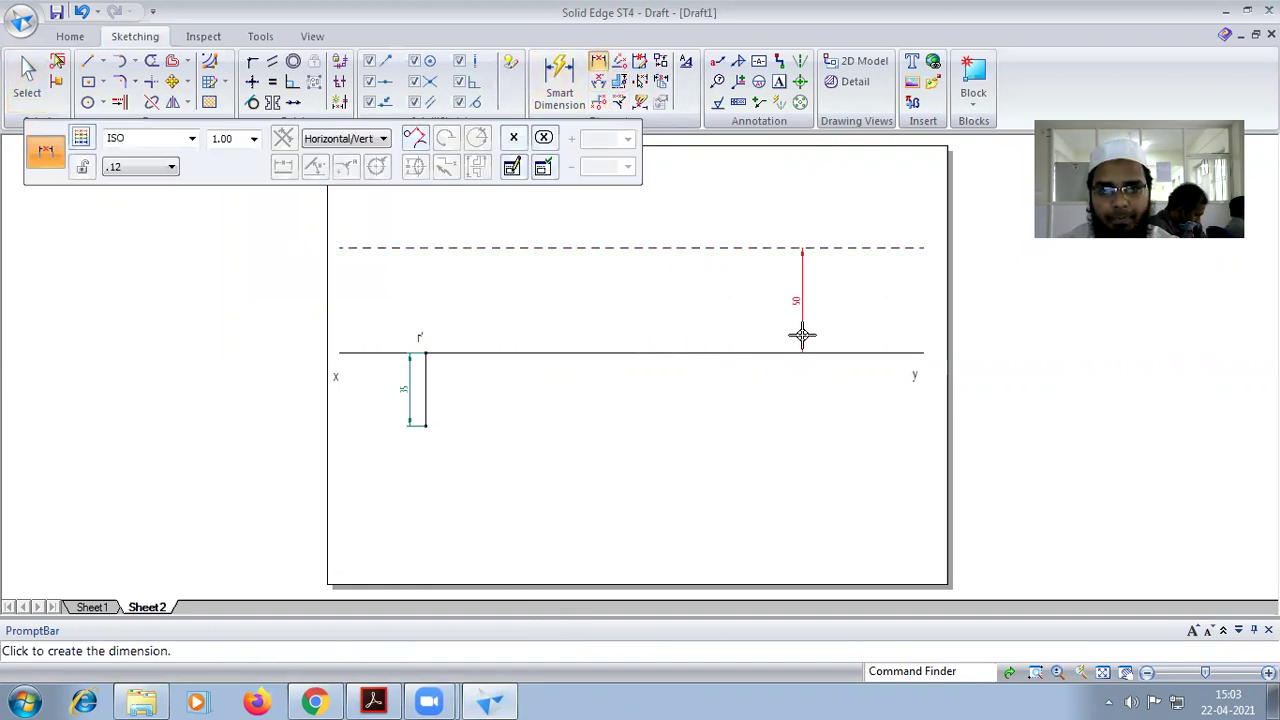
click(742, 403)
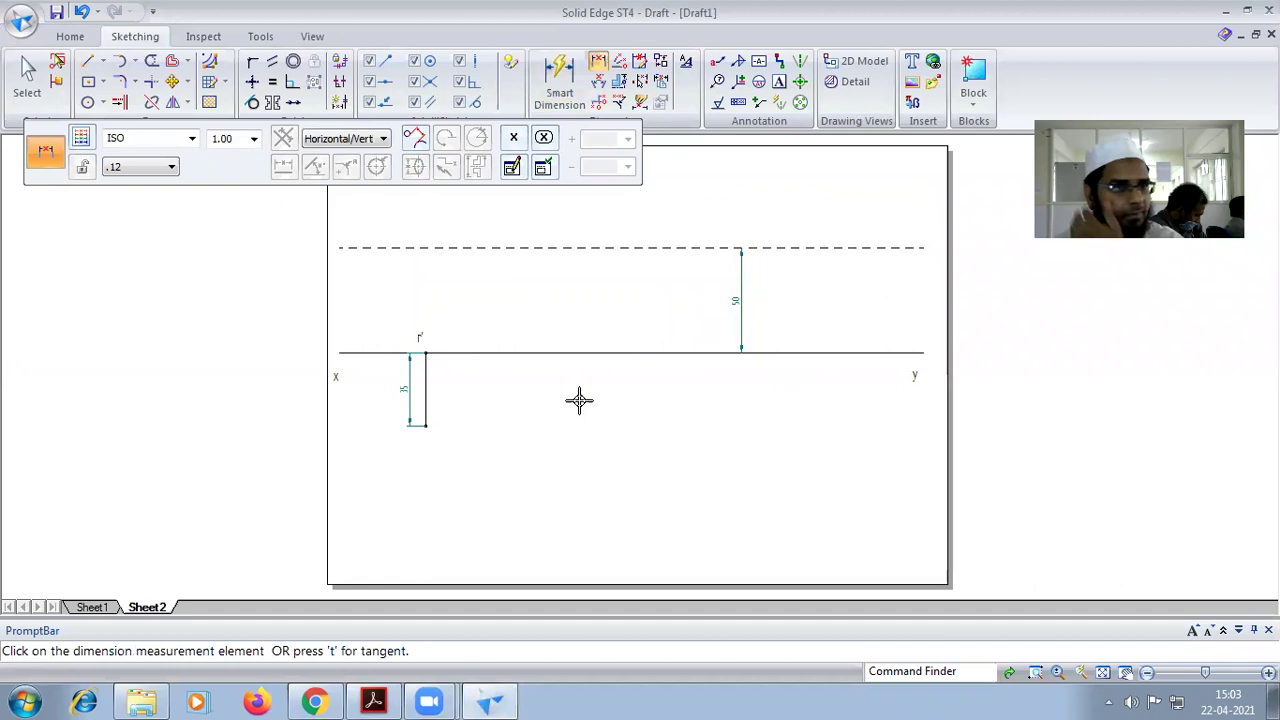
click(87, 61)
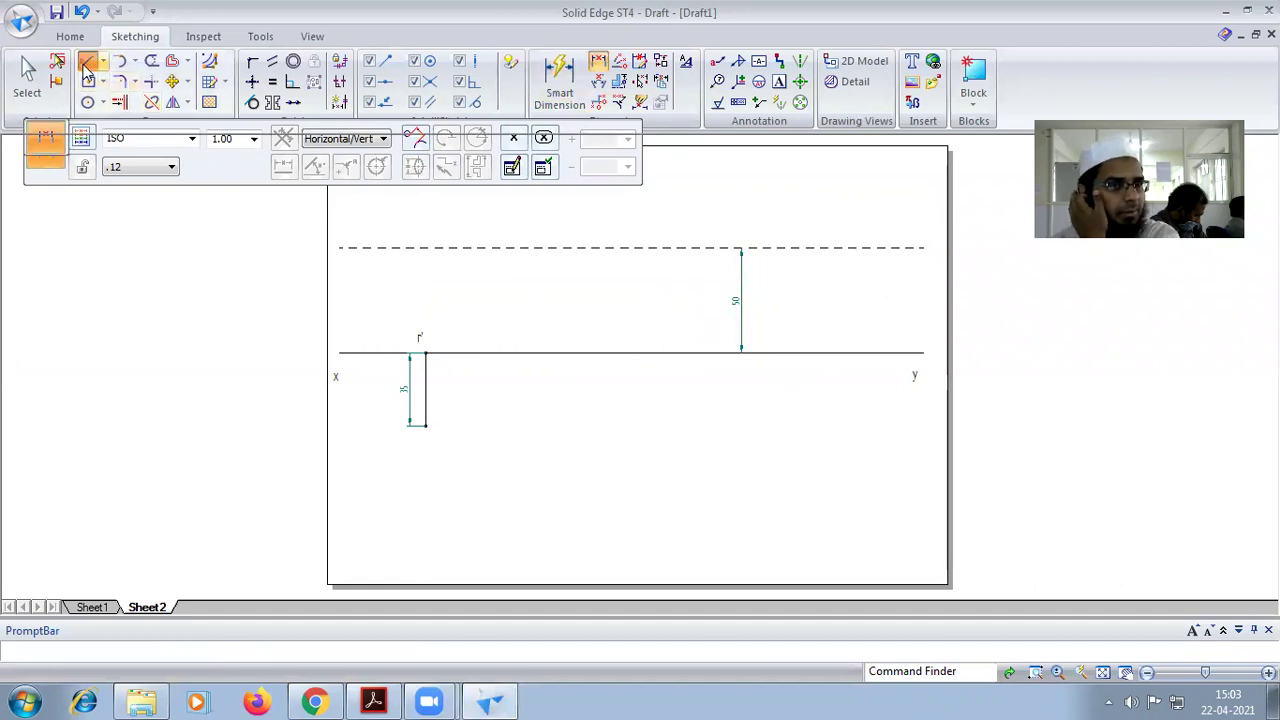
click(373, 701)
click(507, 698)
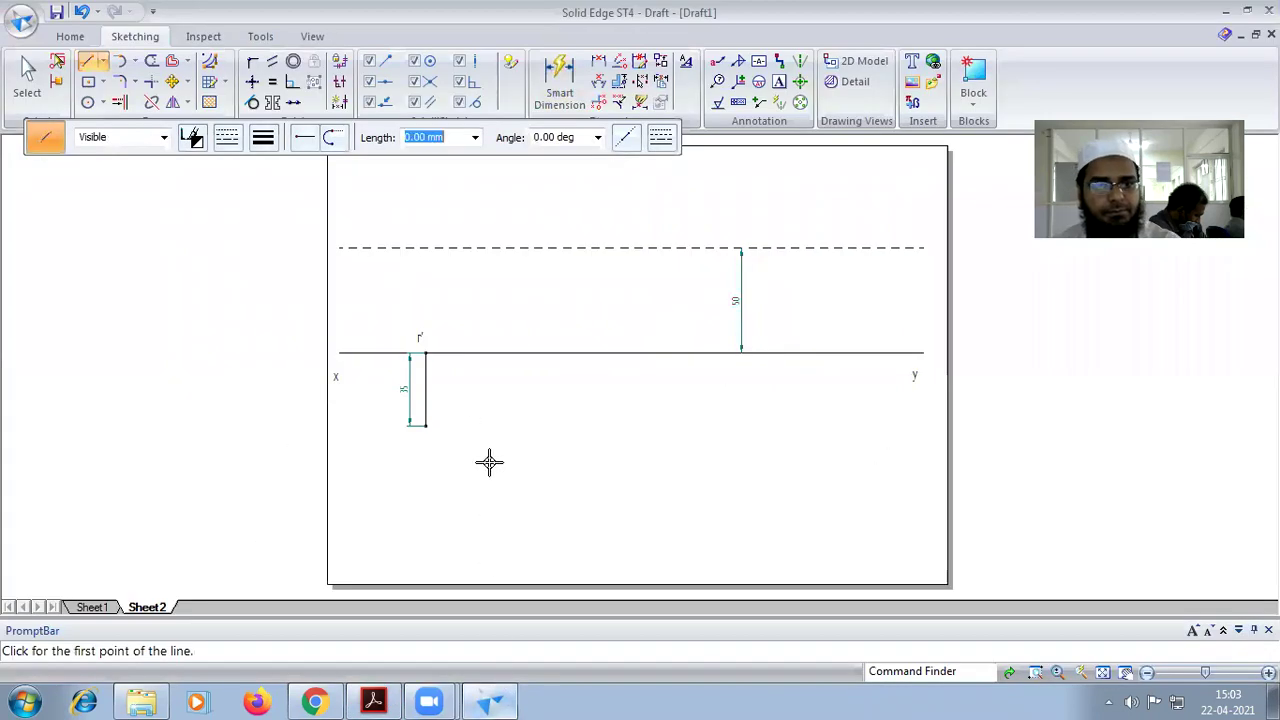
click(265, 140)
Step: Draw a thin line from r at 40°, ending beyond the dashed locus line
click(285, 162)
click(426, 425)
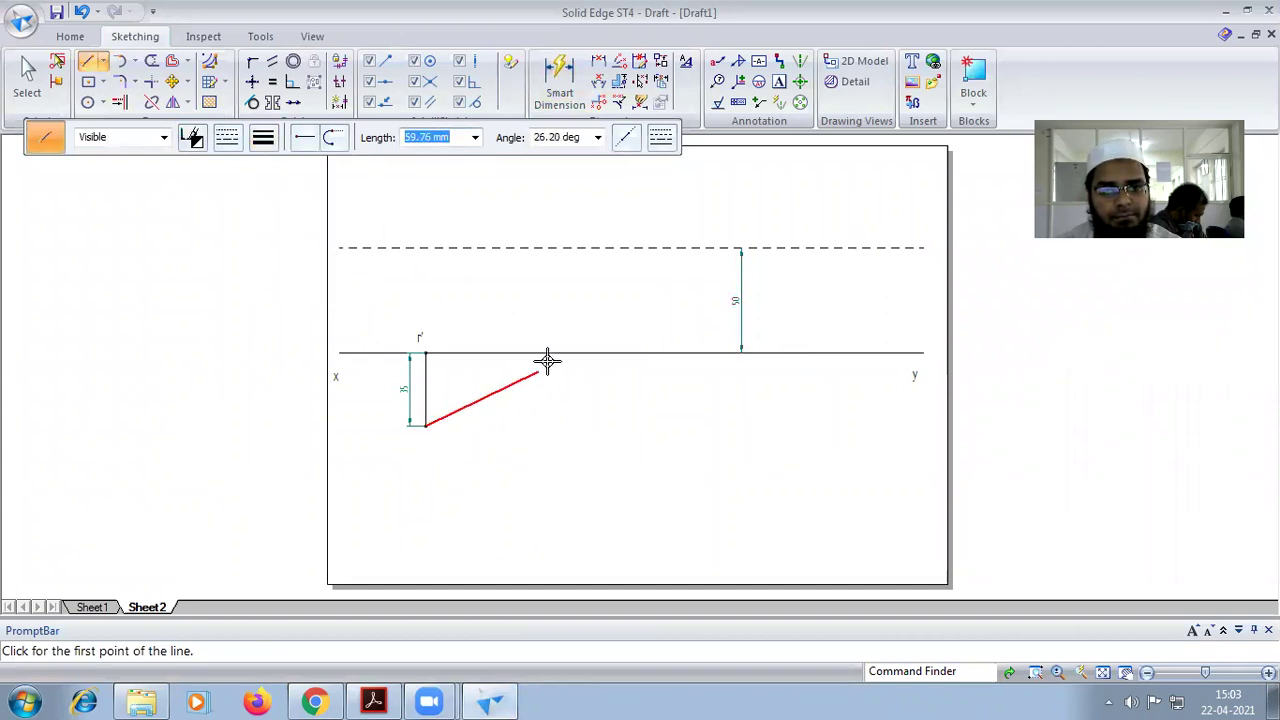
key(Tab)
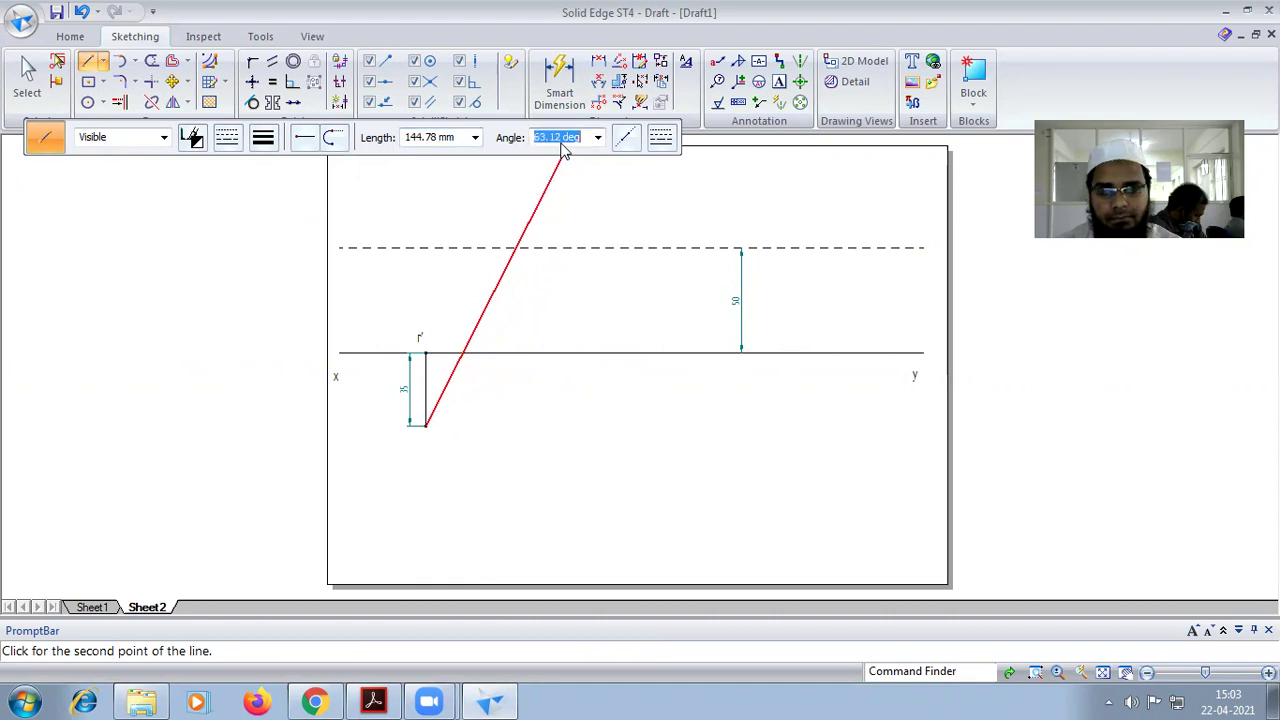
text(40)
key(Tab)
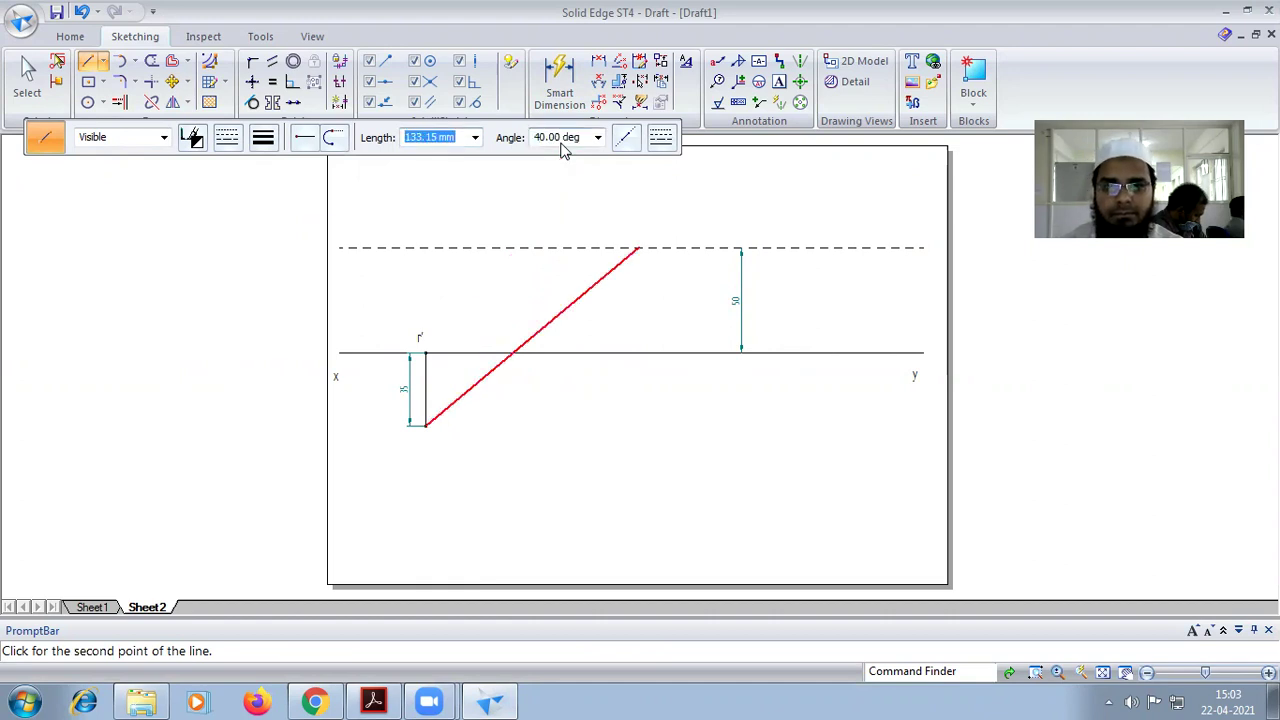
click(686, 183)
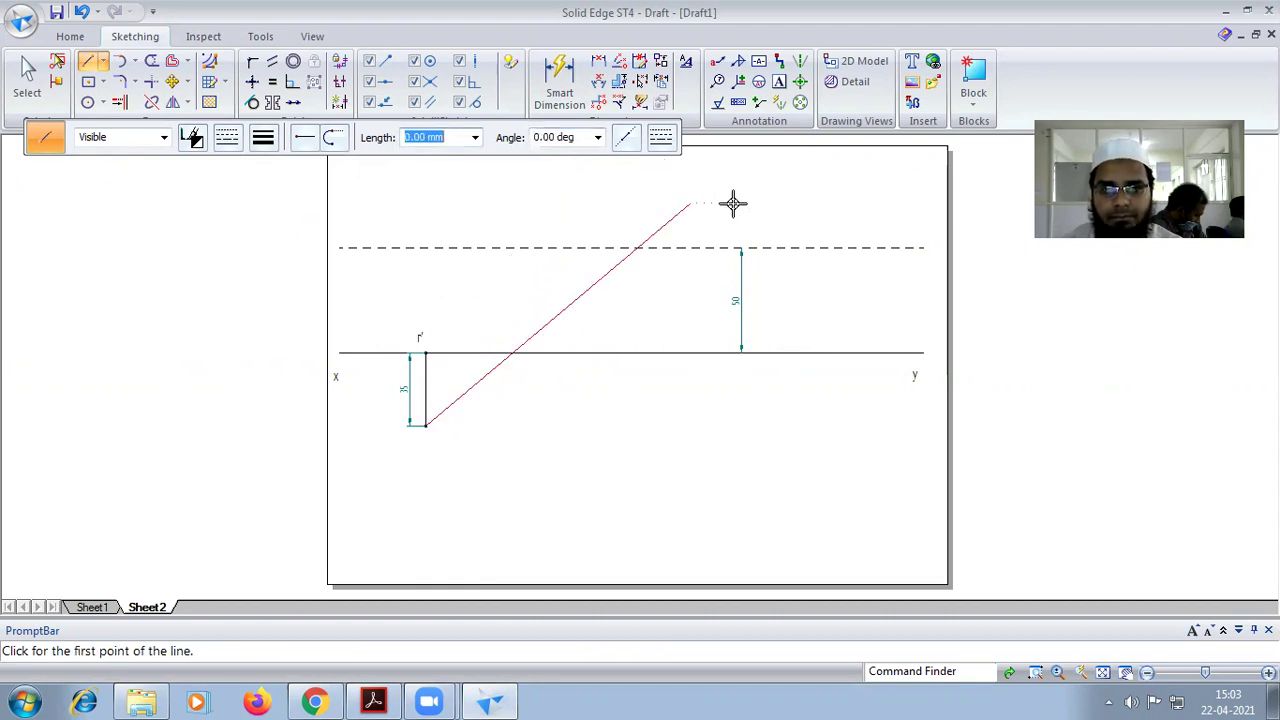
Step: Draw a short horizontal reference line from point r to the right
click(598, 81)
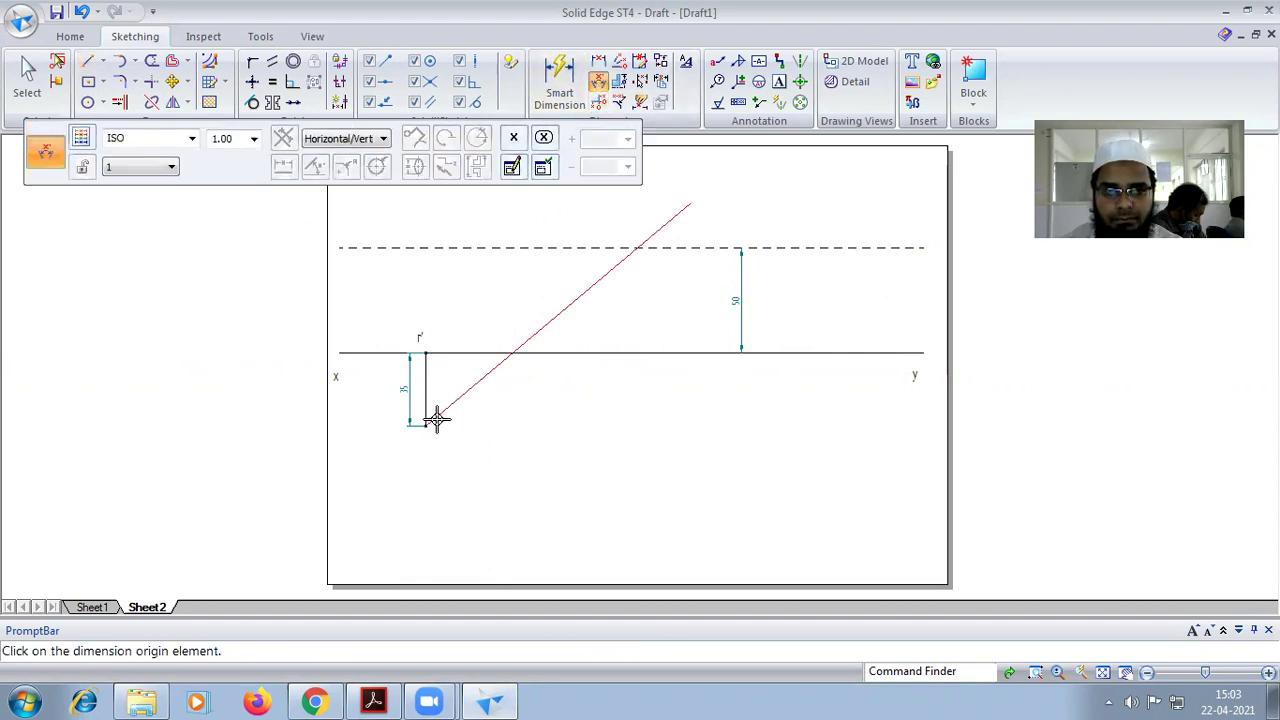
scroll(437, 418, up, 3)
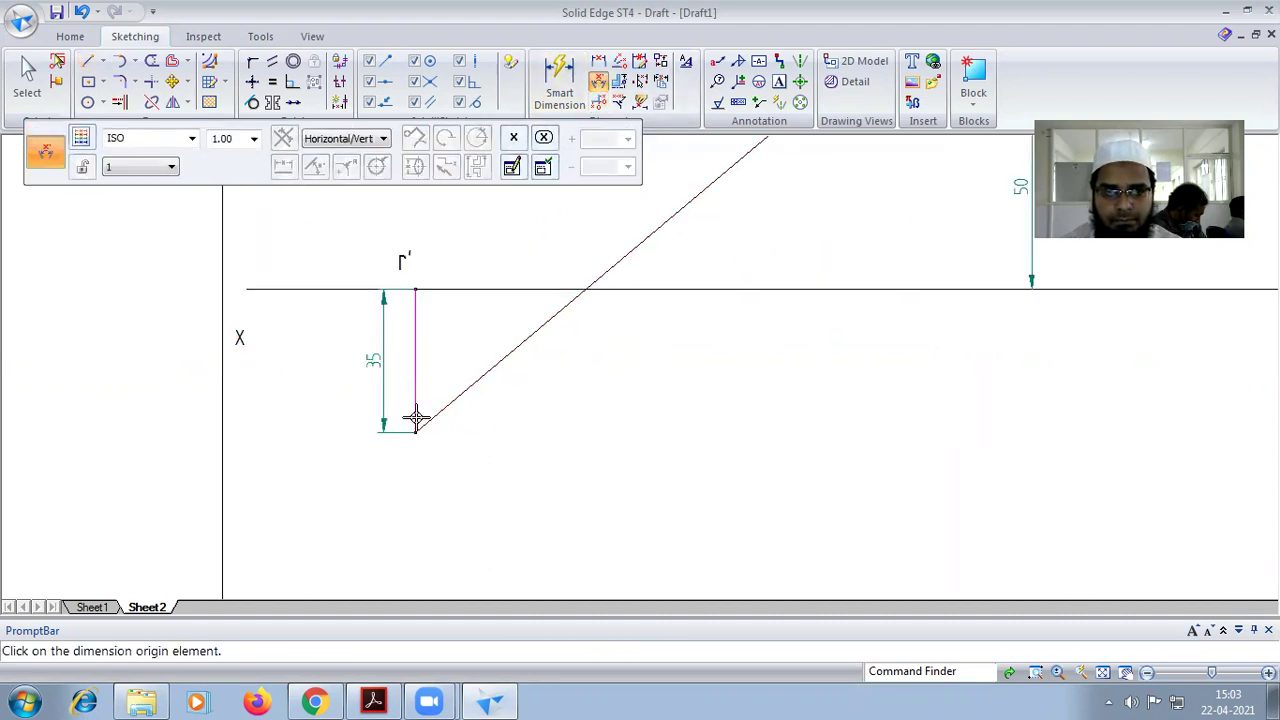
click(417, 418)
click(445, 407)
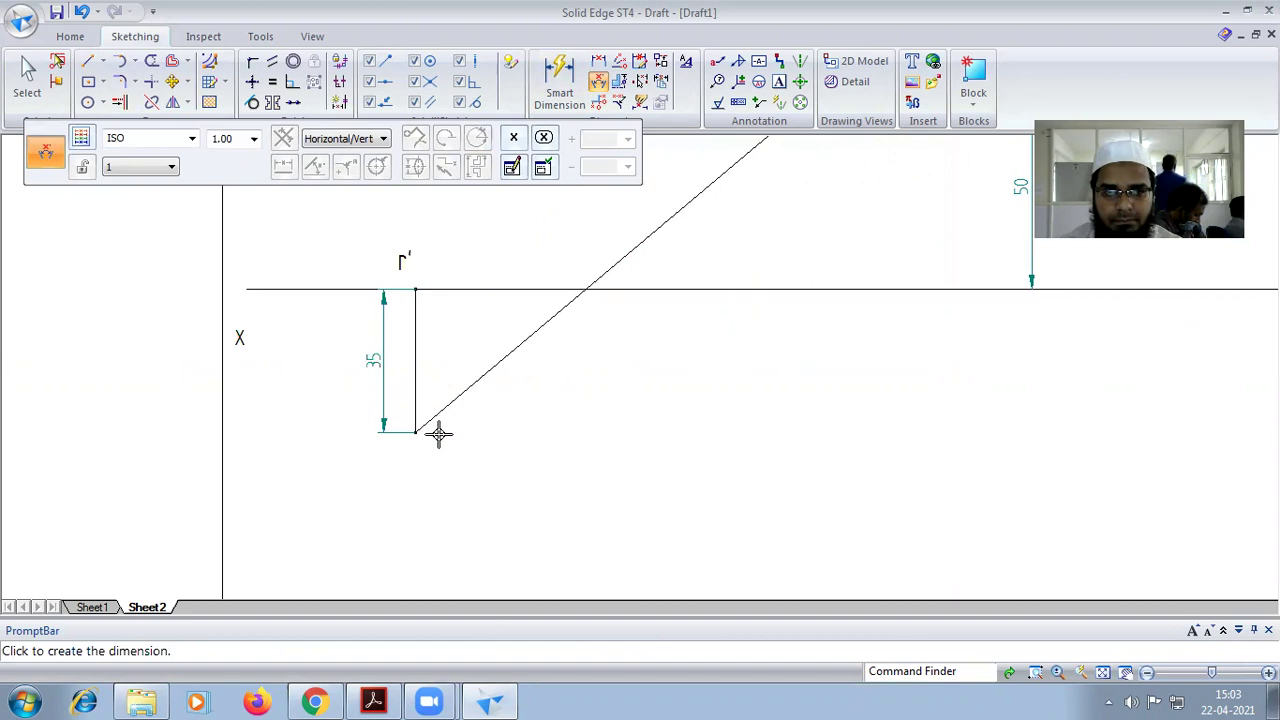
key(Escape)
click(87, 61)
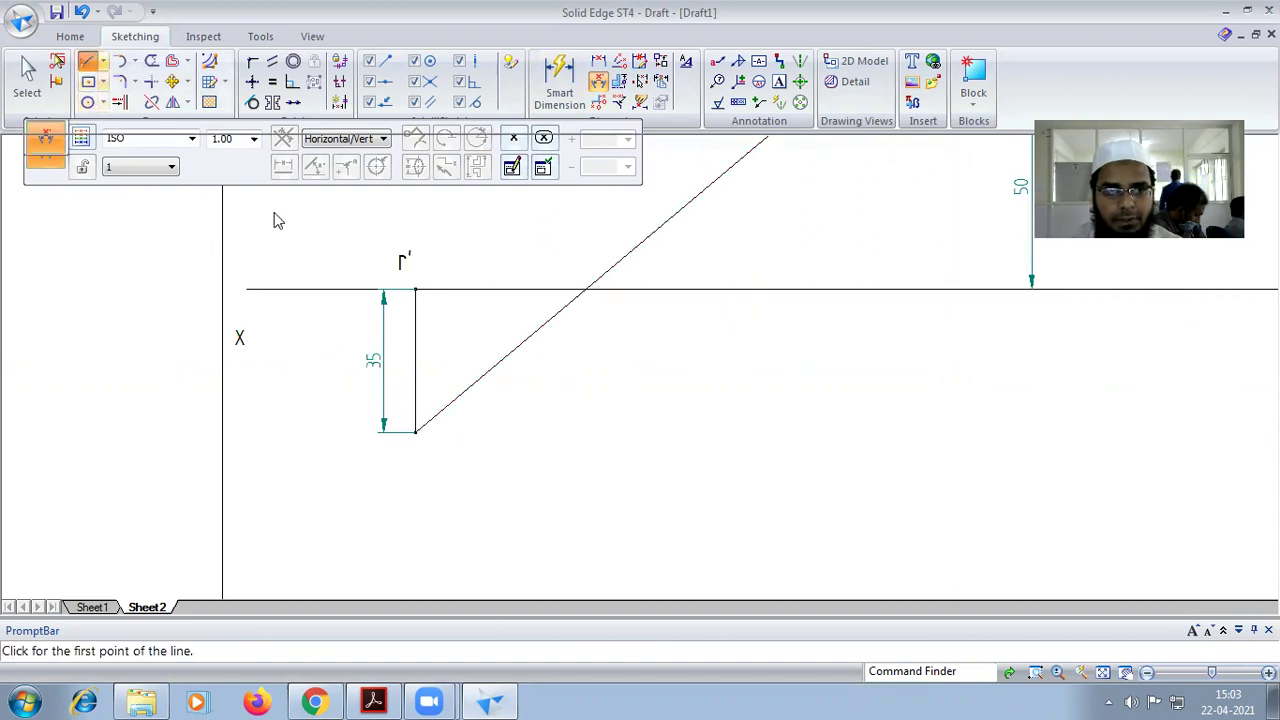
click(416, 431)
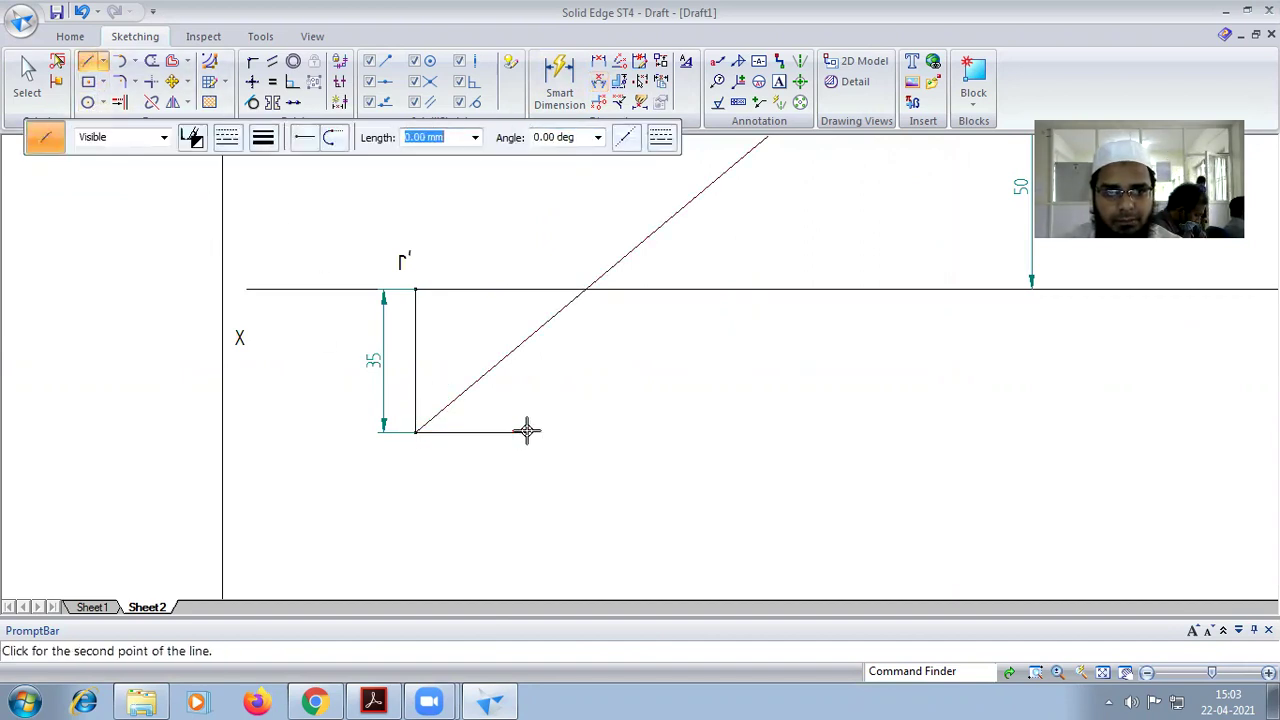
click(527, 431)
Step: Dimension the 40° angle between the horizontal and inclined lines
click(598, 81)
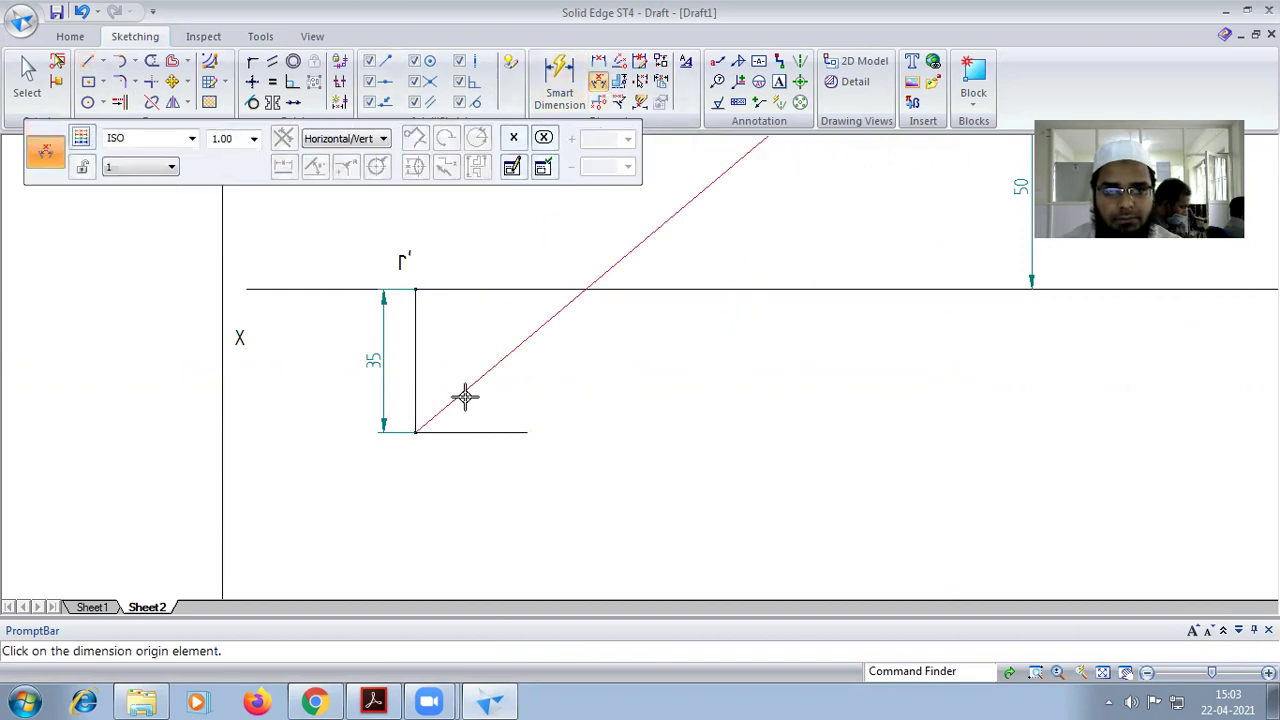
click(476, 430)
key(Escape)
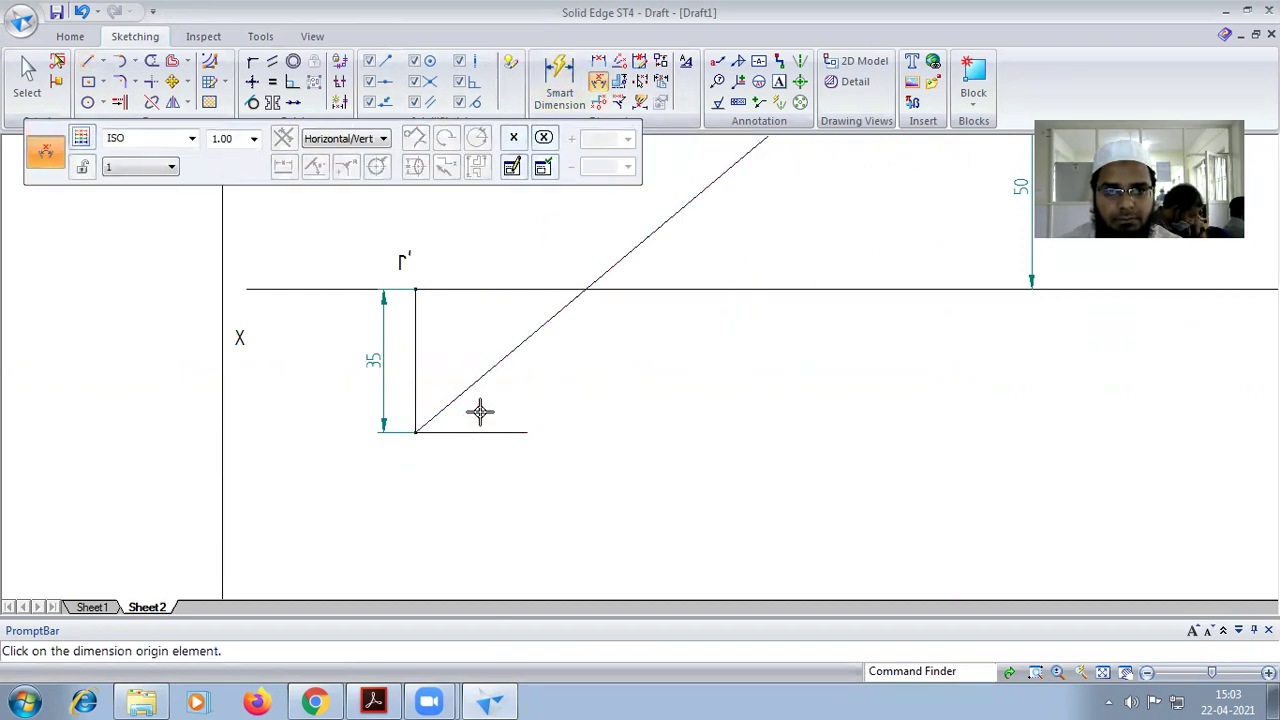
click(471, 386)
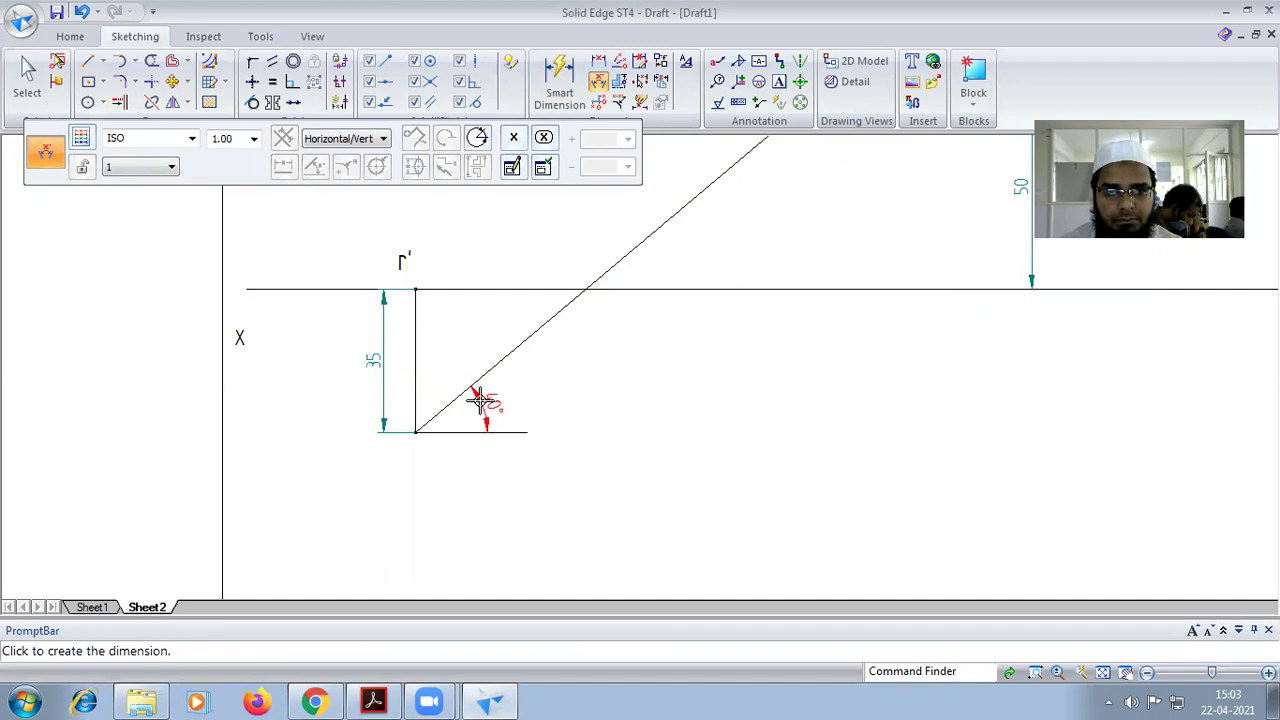
click(486, 400)
click(1102, 673)
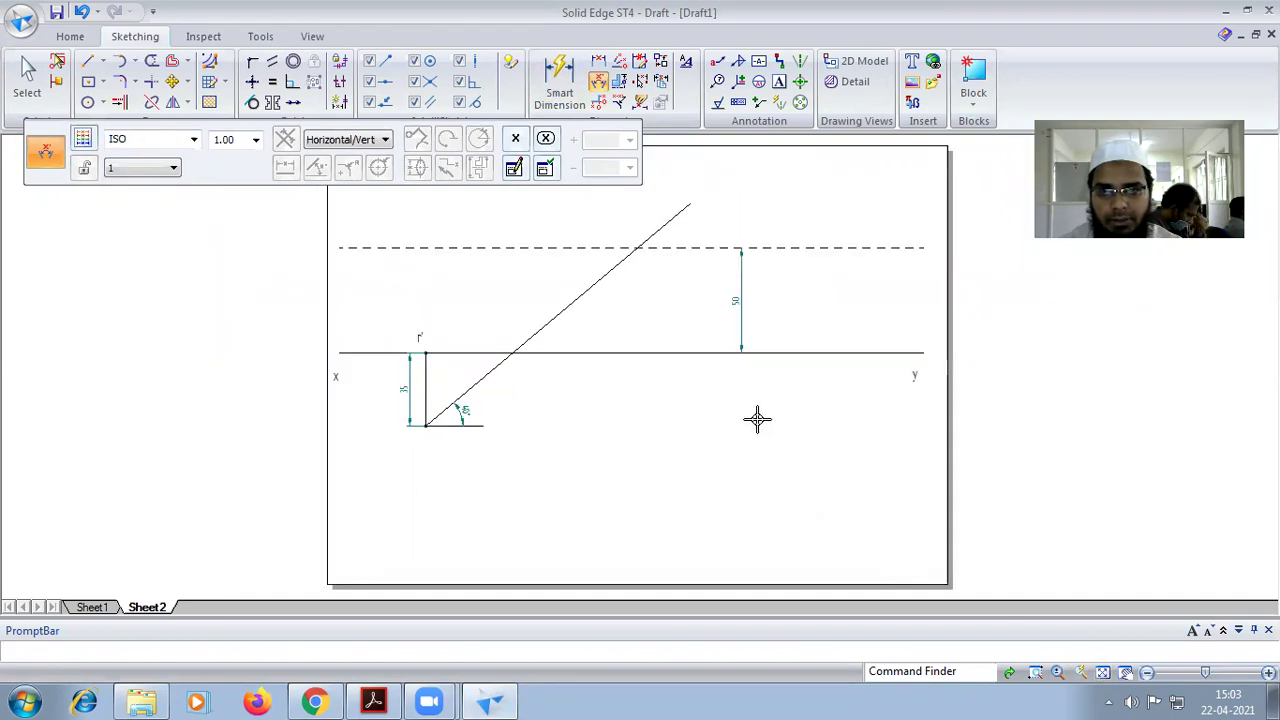
Step: Trim the 40° line where it overshoots the dashed locus line
click(151, 61)
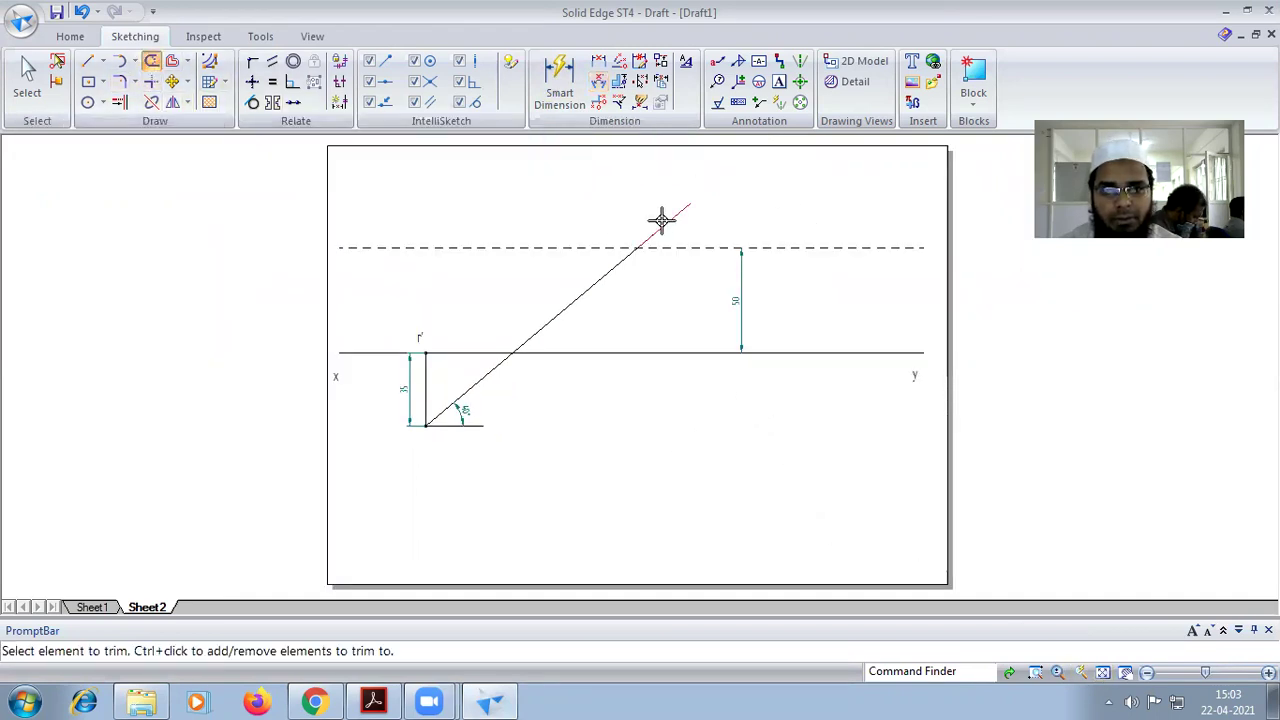
click(670, 230)
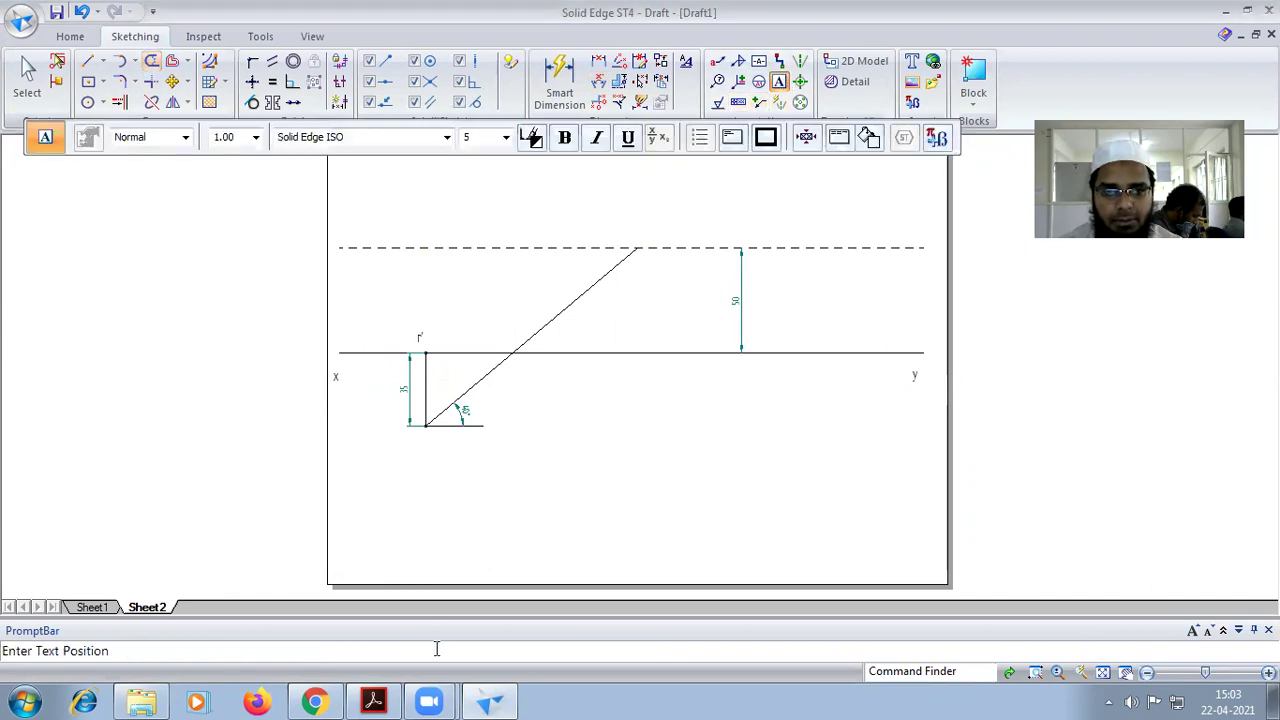
click(378, 700)
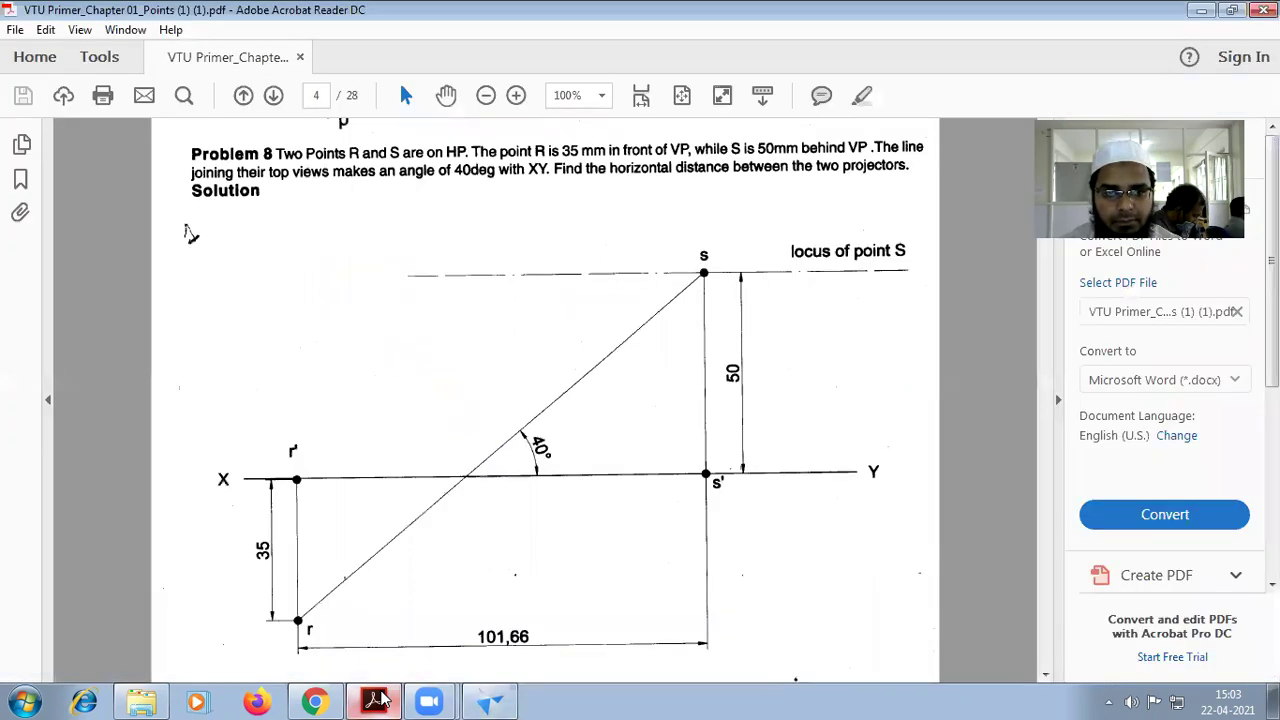
click(489, 702)
scroll(410, 436, up, 2)
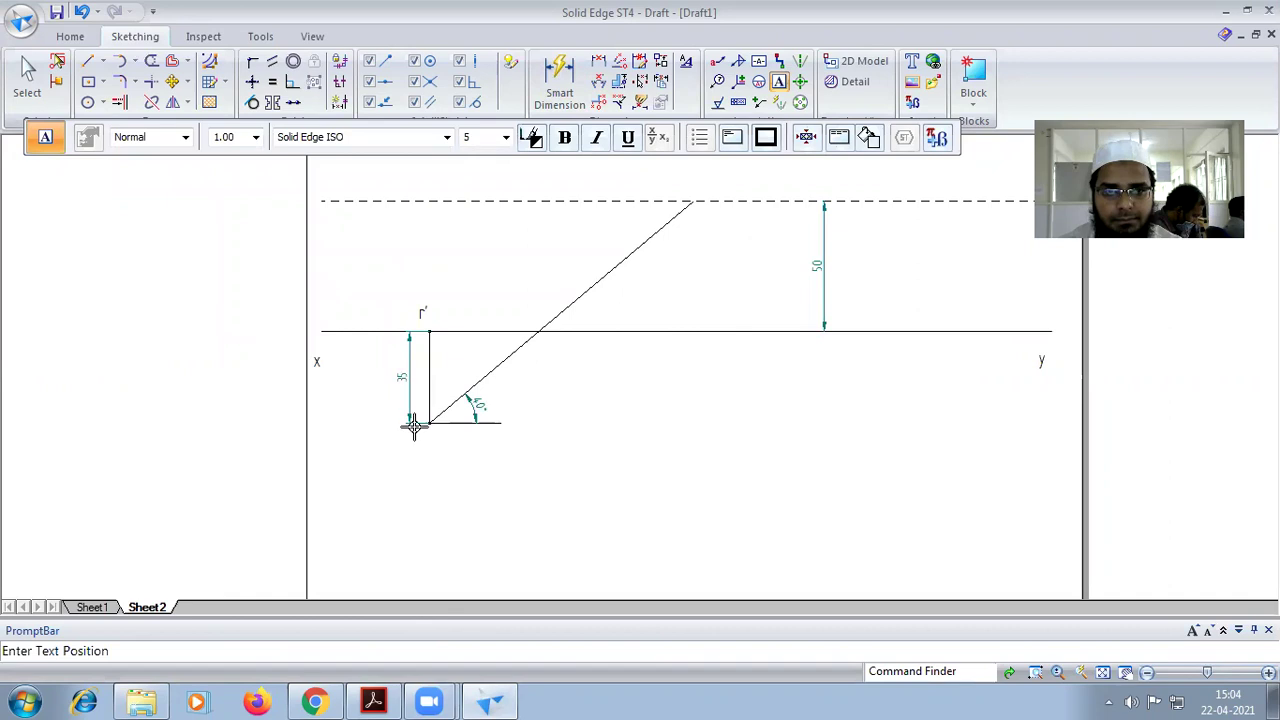
Step: Add the label S at the 40° line's upper end
click(538, 447)
scroll(538, 447, down, 2)
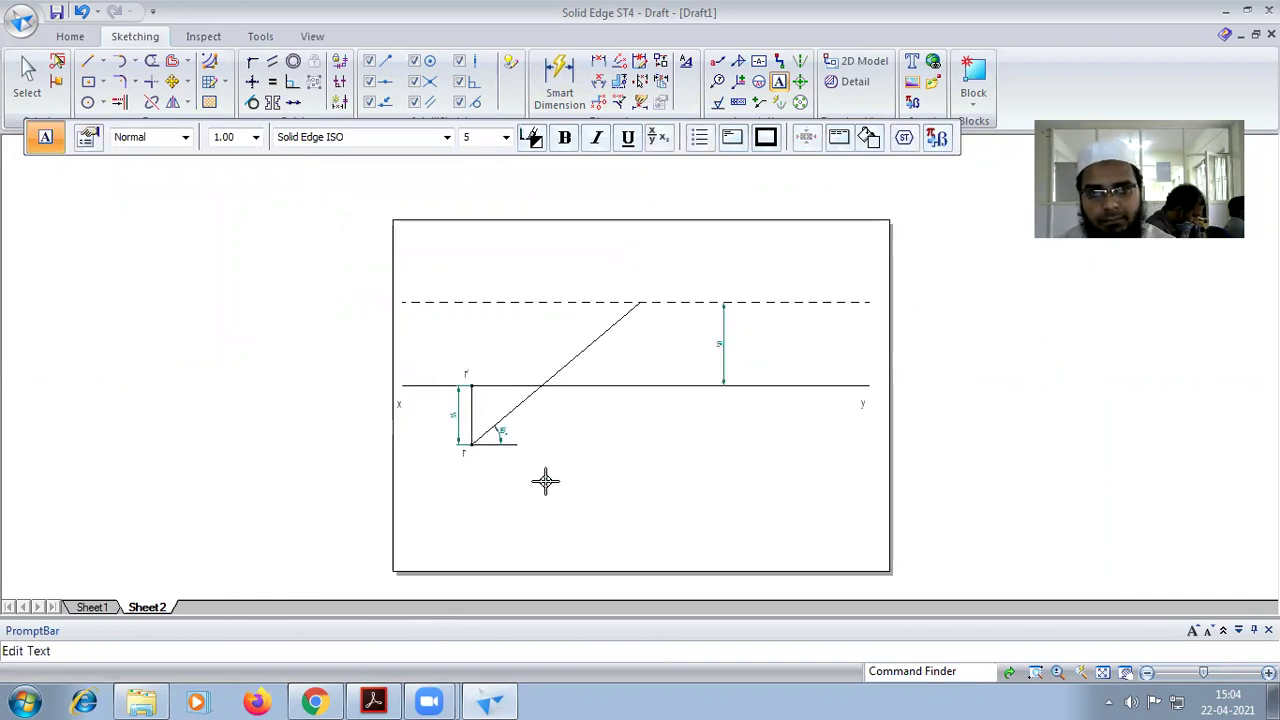
scroll(603, 327, up, 4)
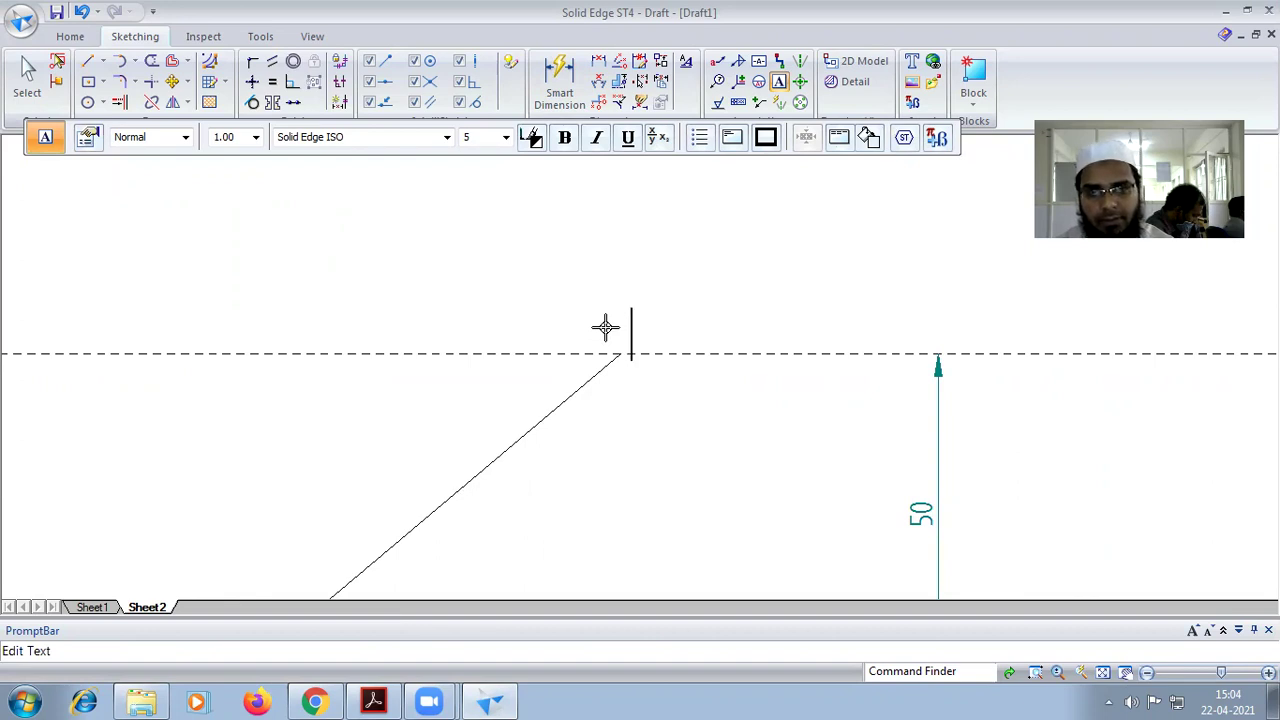
text(S)
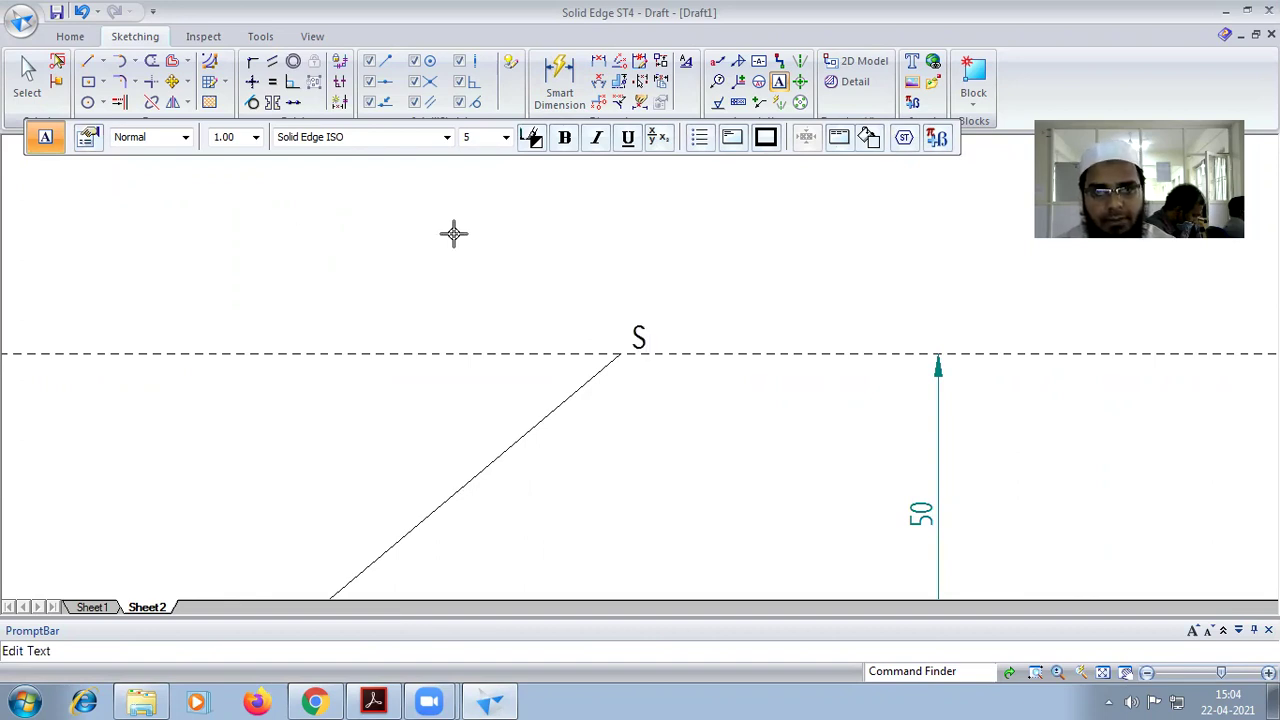
Step: Select the Point tool with a 2.00 mm width and fit the sheet in view
click(102, 62)
click(112, 104)
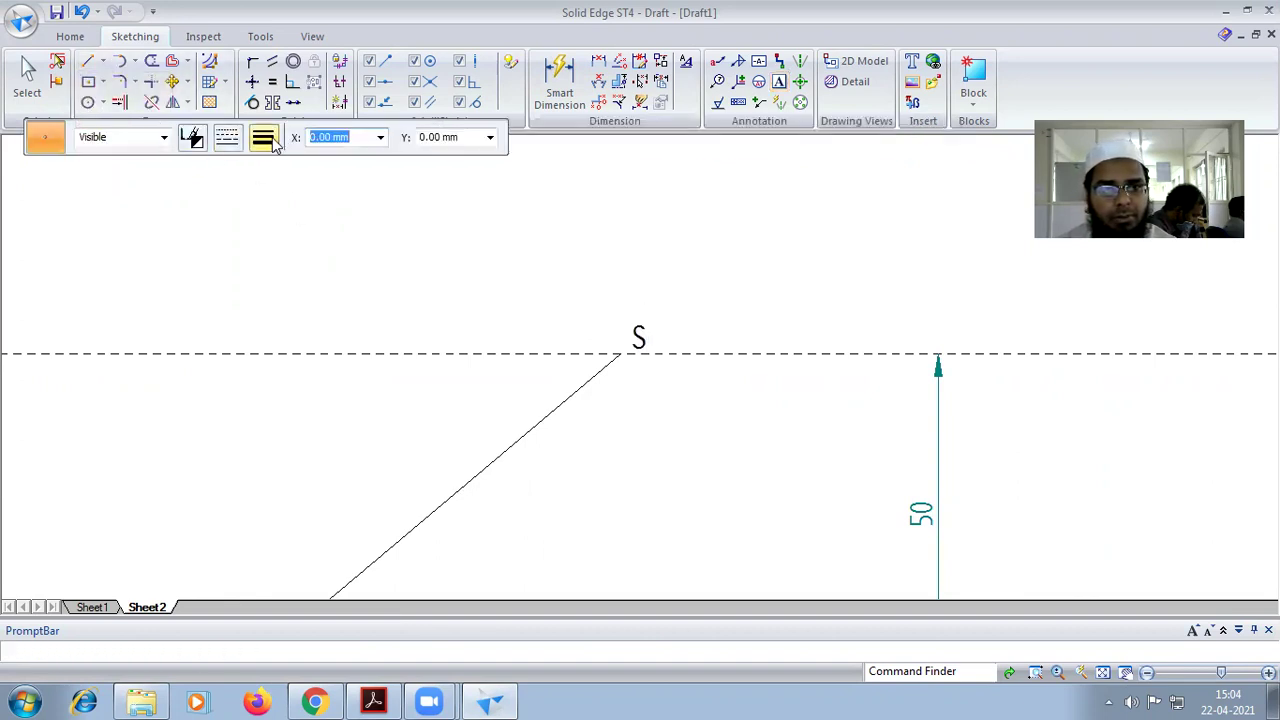
click(263, 138)
click(272, 261)
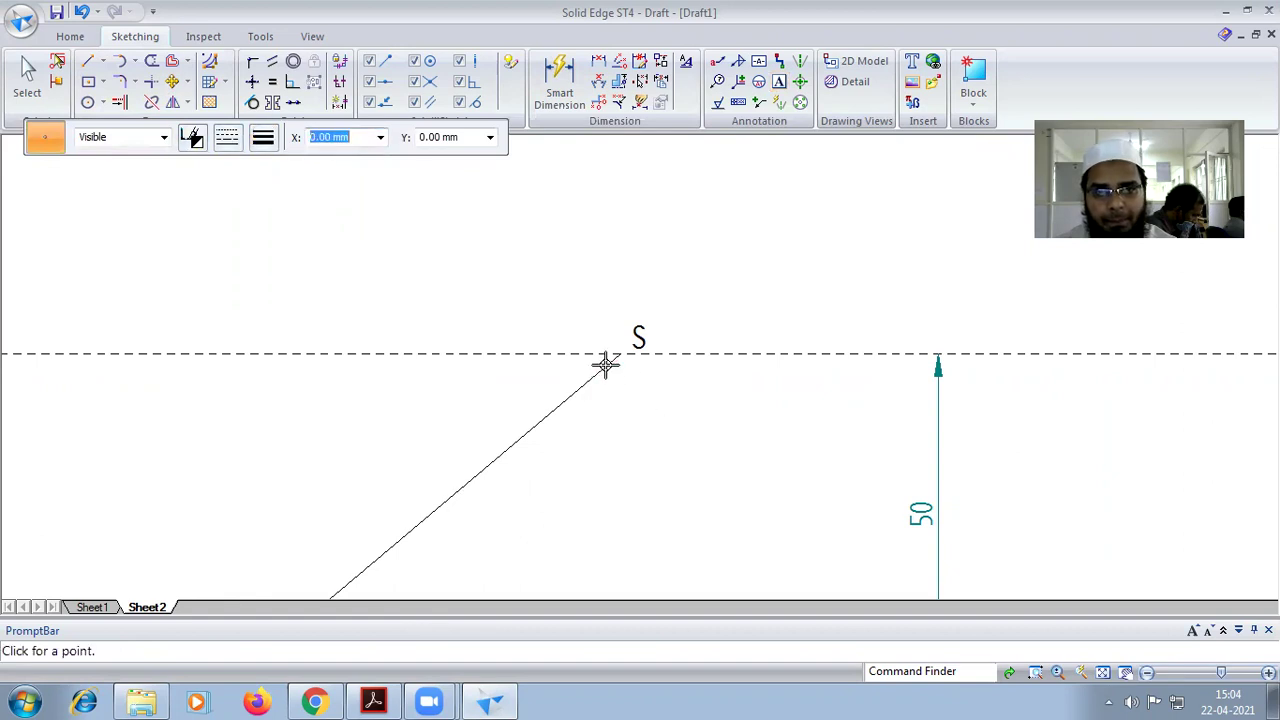
click(1103, 672)
Step: Draw a vertical projector from s straight down to the XY line
click(95, 65)
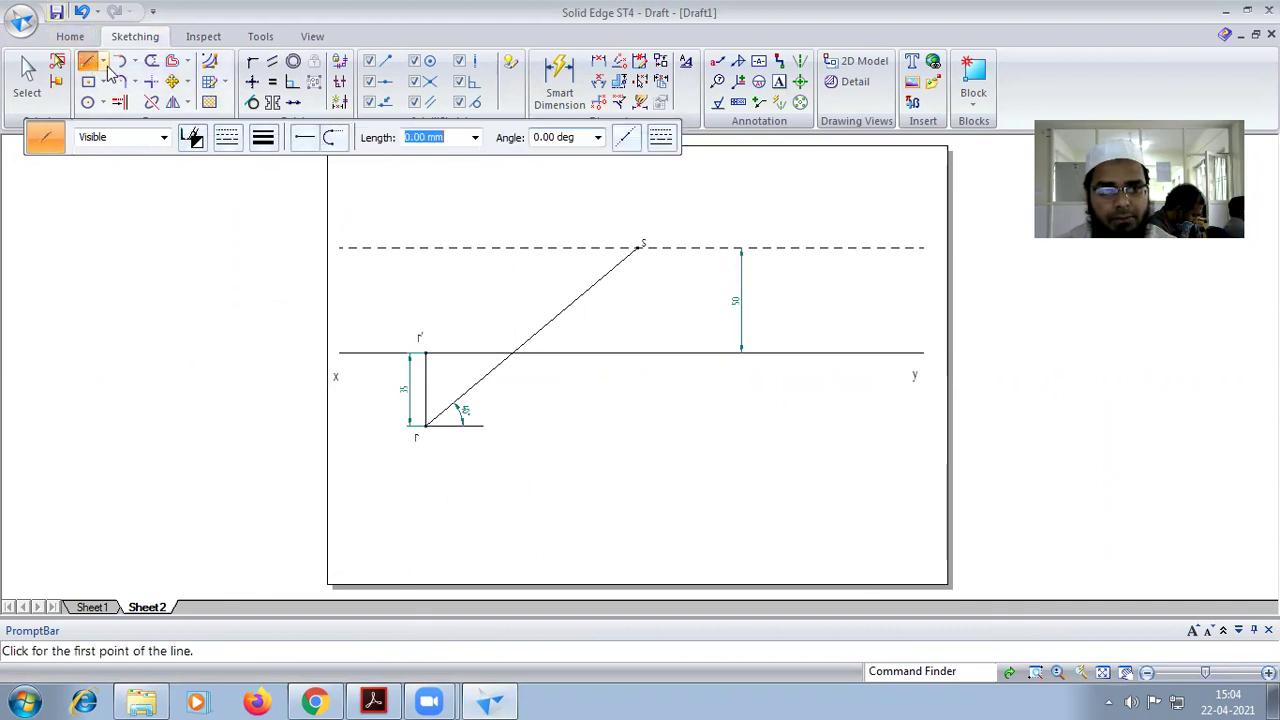
click(263, 137)
click(272, 261)
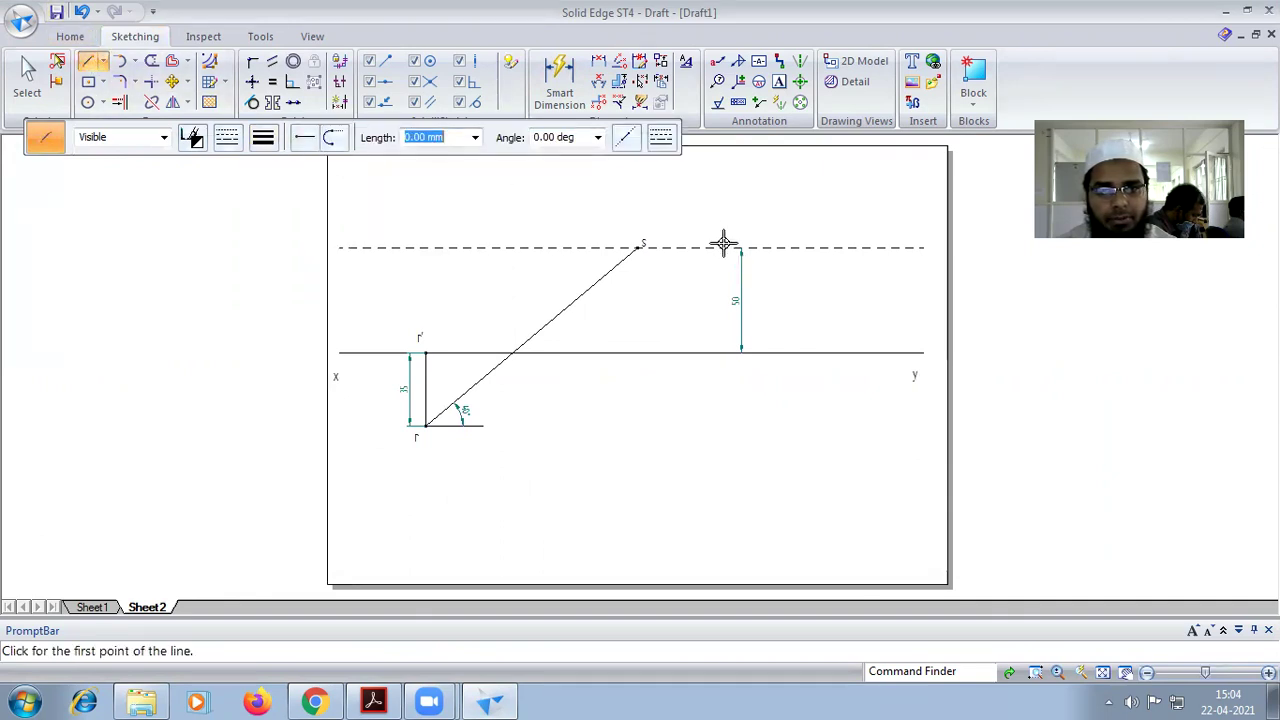
click(637, 247)
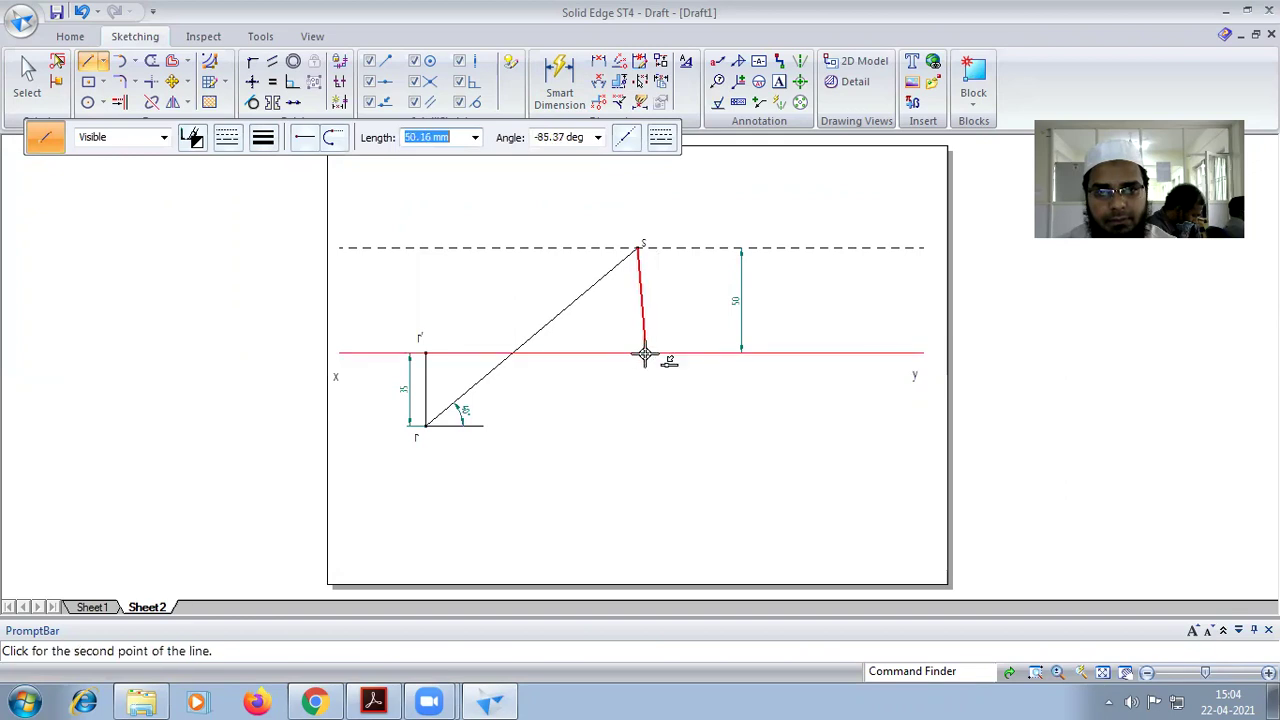
scroll(640, 355, up, 3)
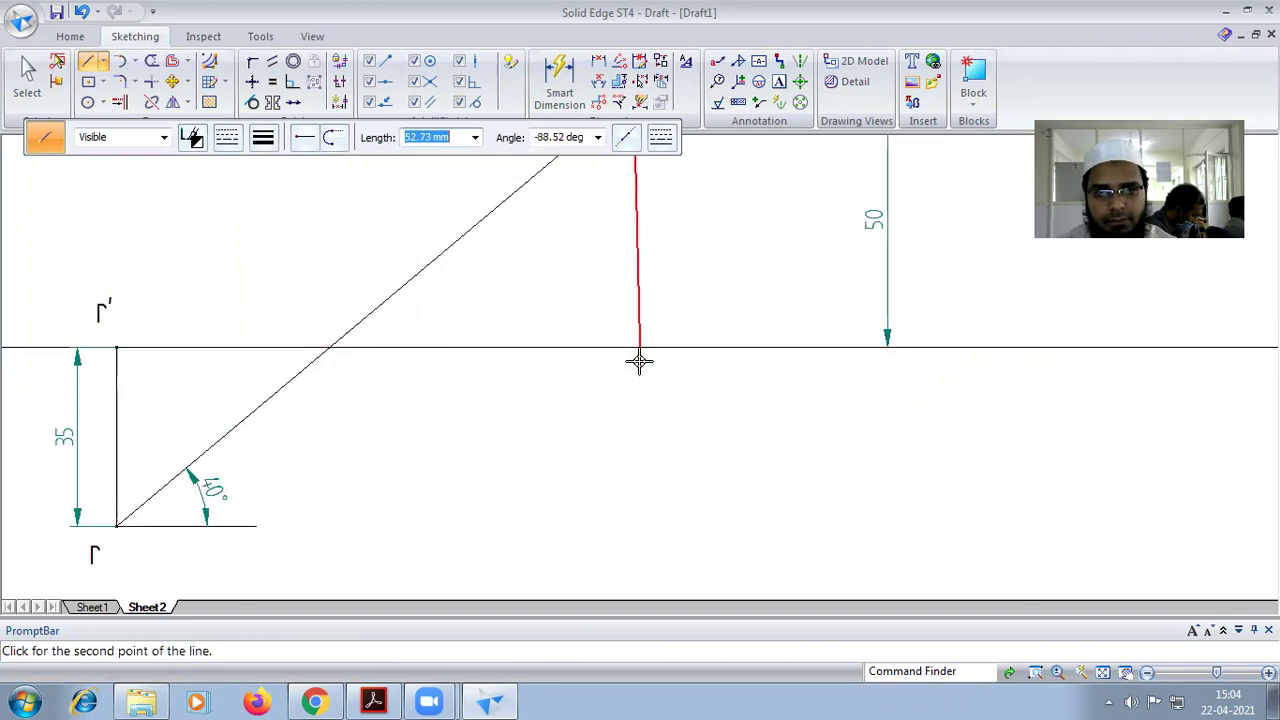
click(635, 347)
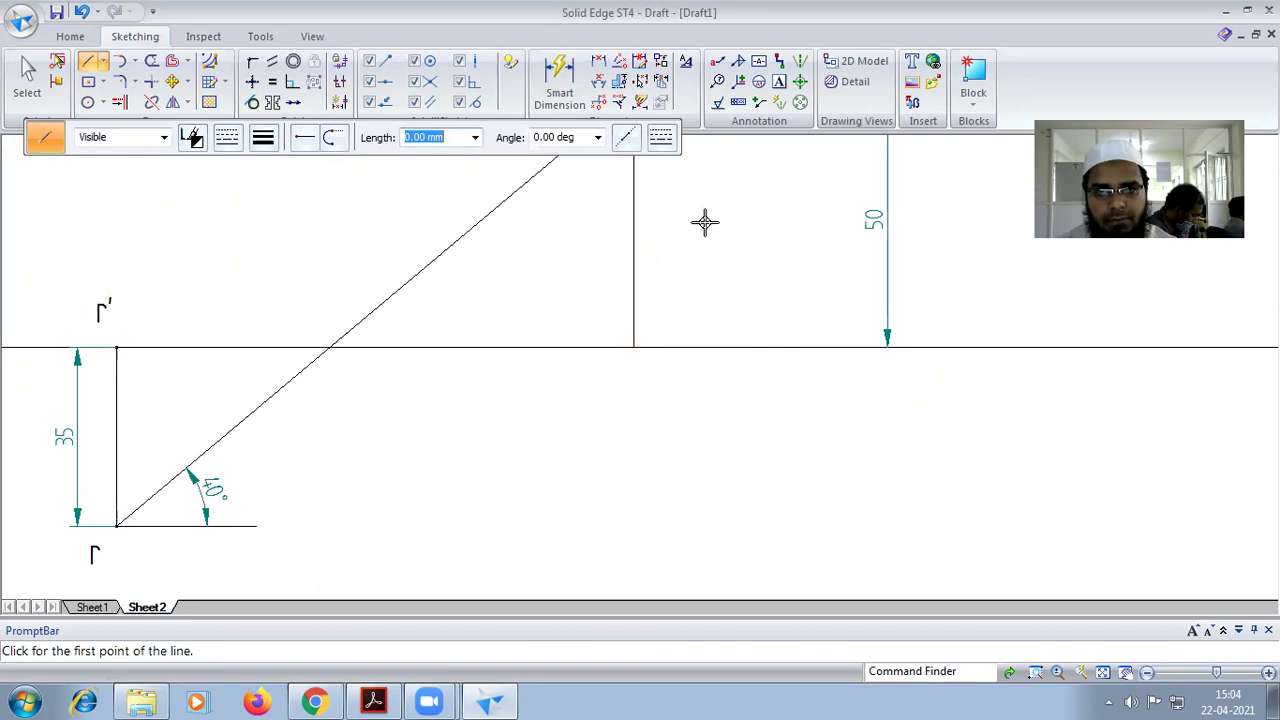
Step: Switch to the Point tool with a thicker point width
click(104, 62)
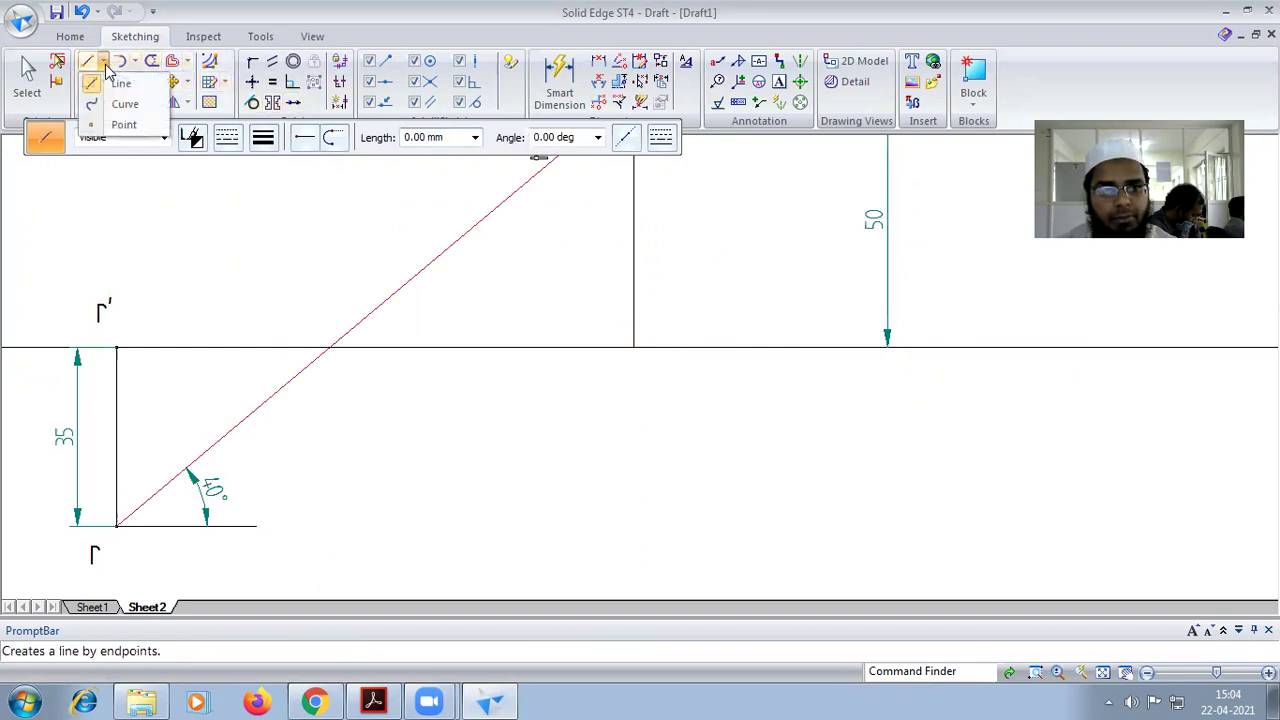
click(122, 124)
click(264, 138)
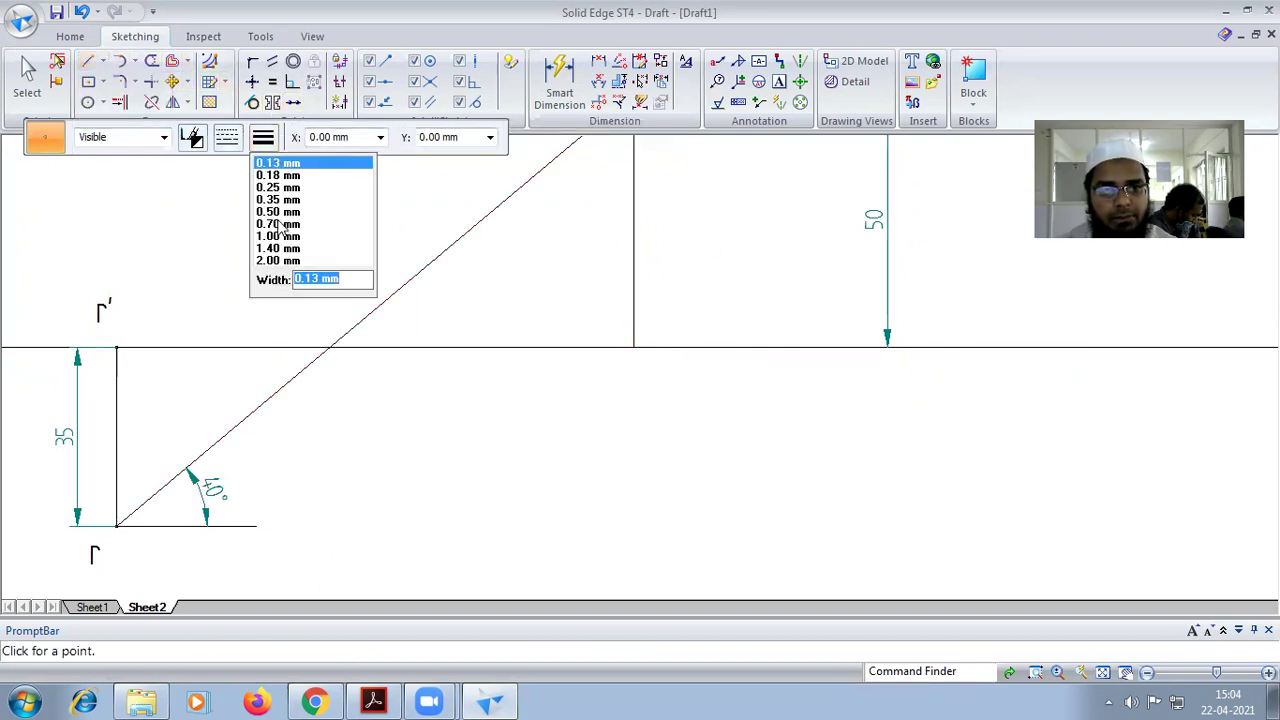
click(280, 261)
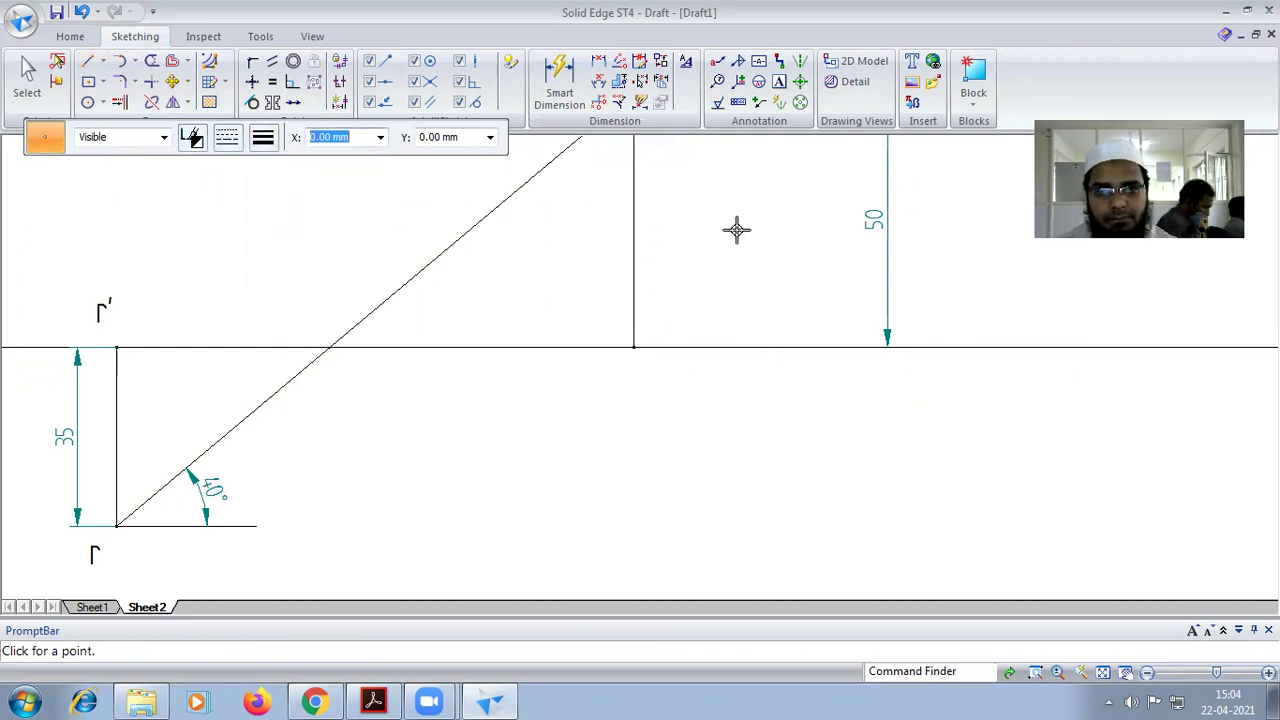
scroll(703, 190, down, 3)
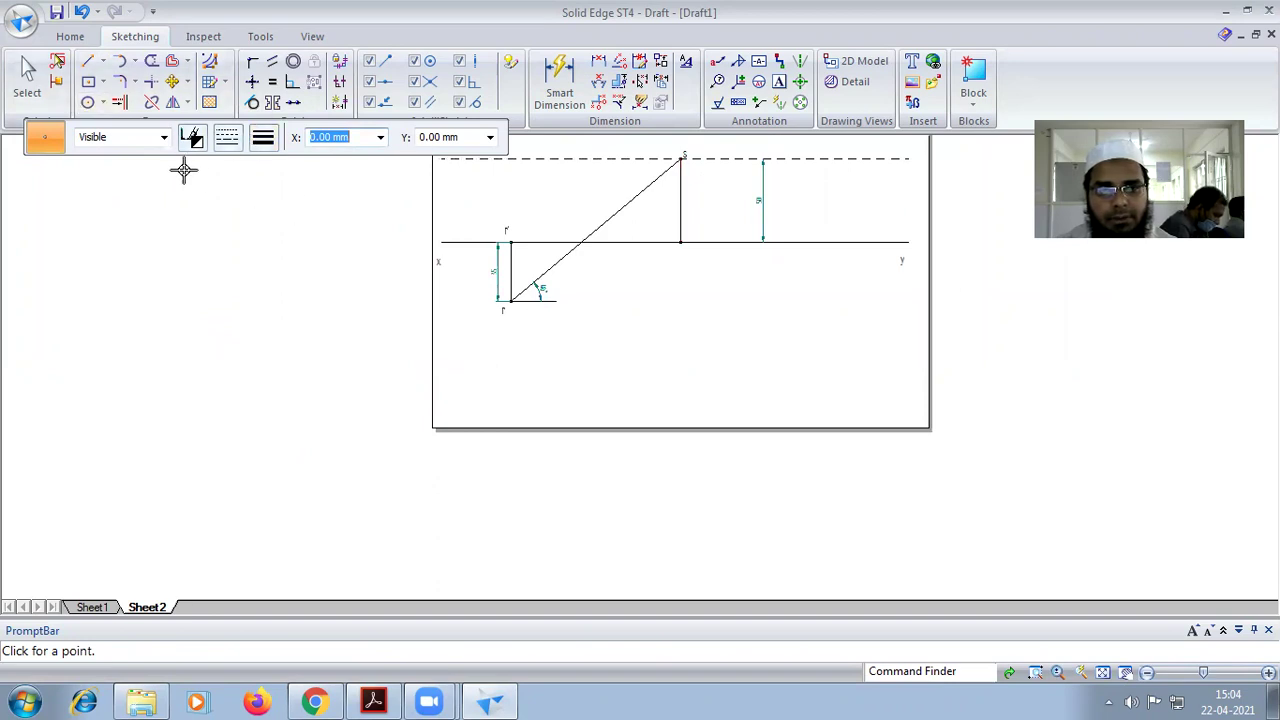
Step: Label the projector's foot s', checking the PDF solution
click(779, 81)
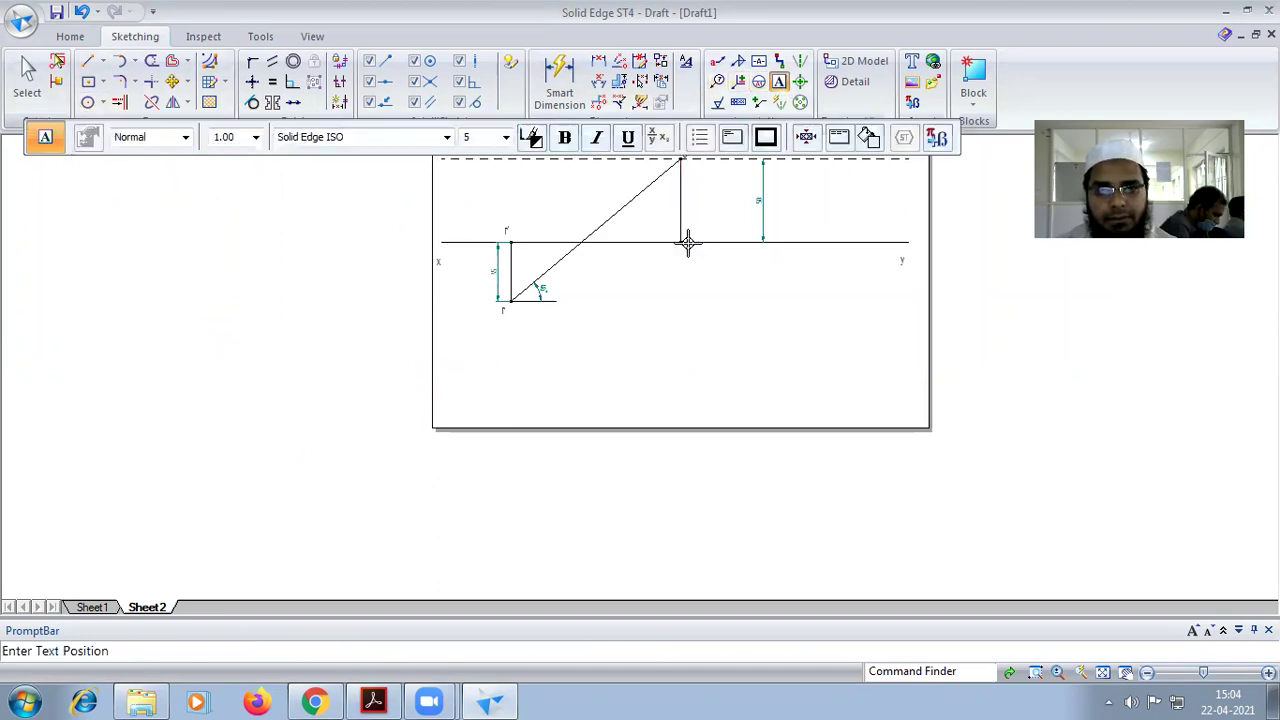
click(687, 242)
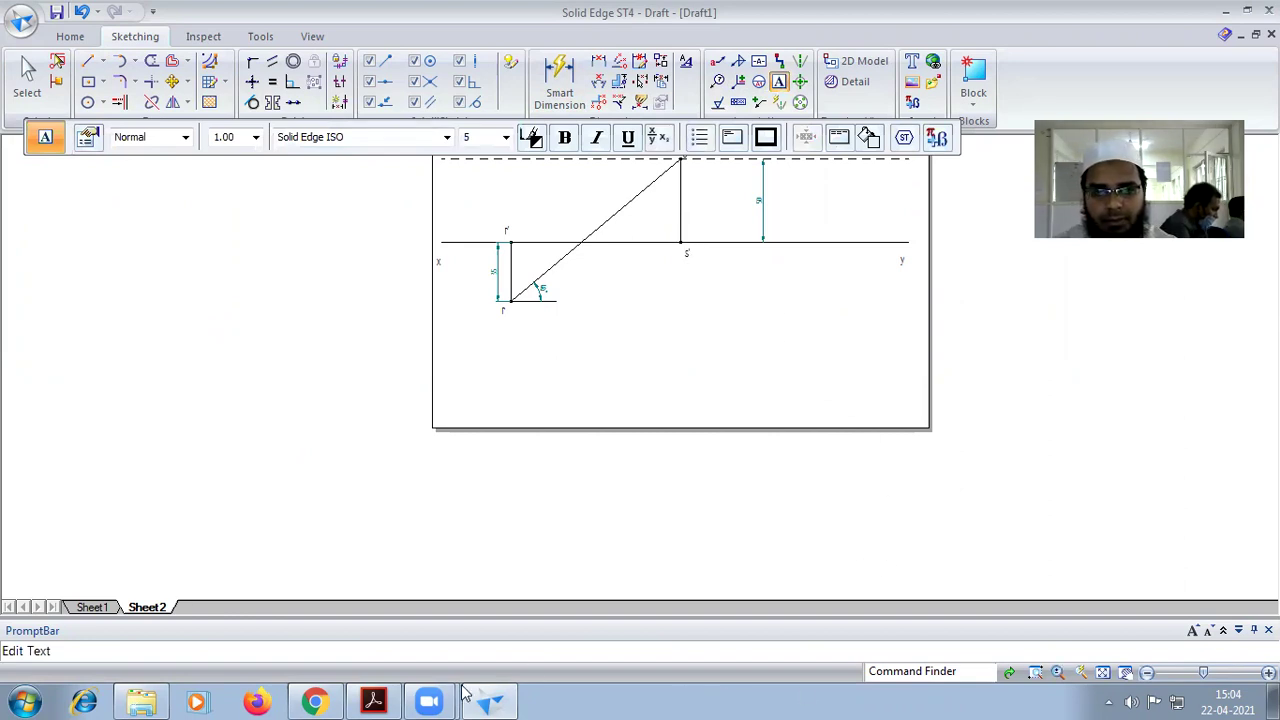
click(373, 701)
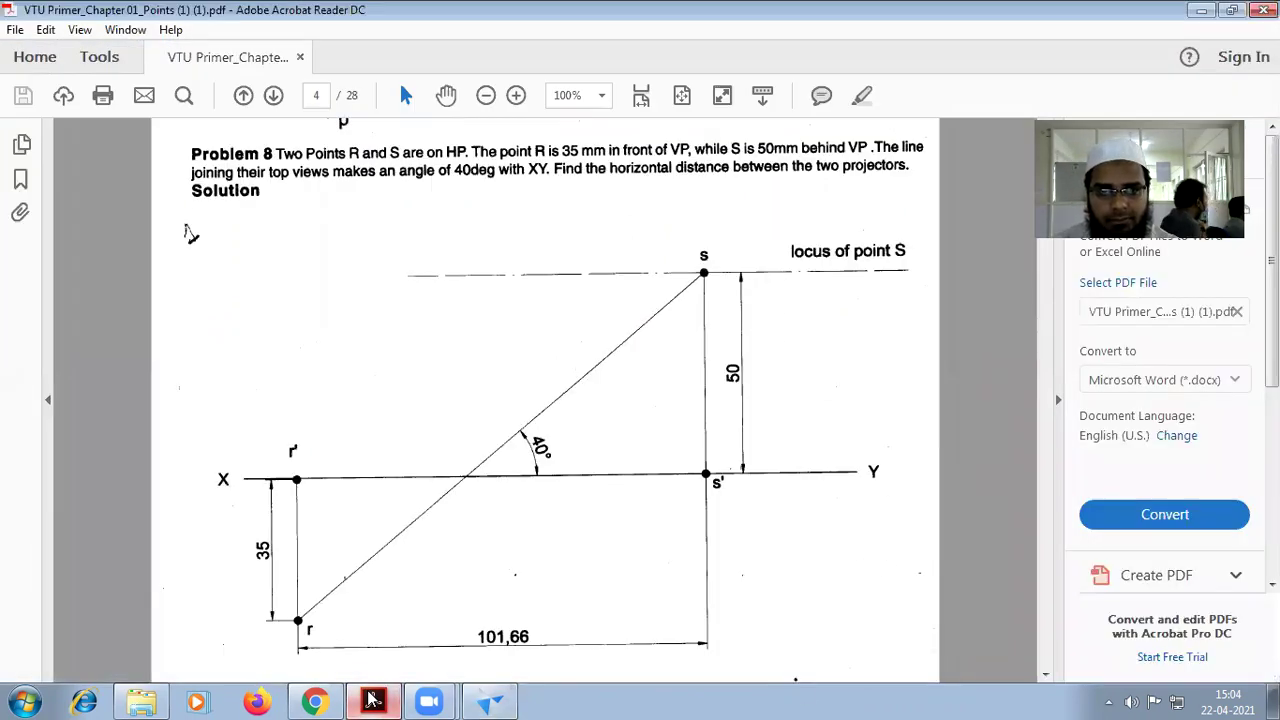
click(490, 701)
scroll(624, 329, down, 1)
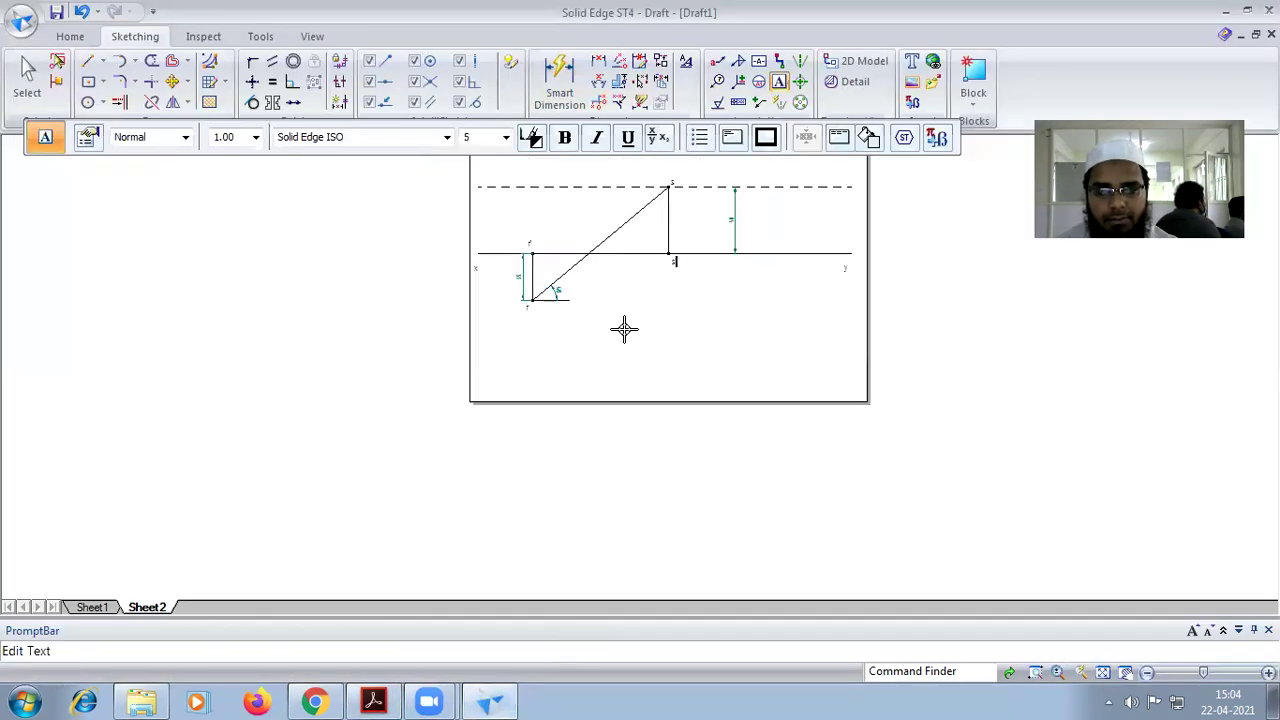
scroll(624, 329, up, 2)
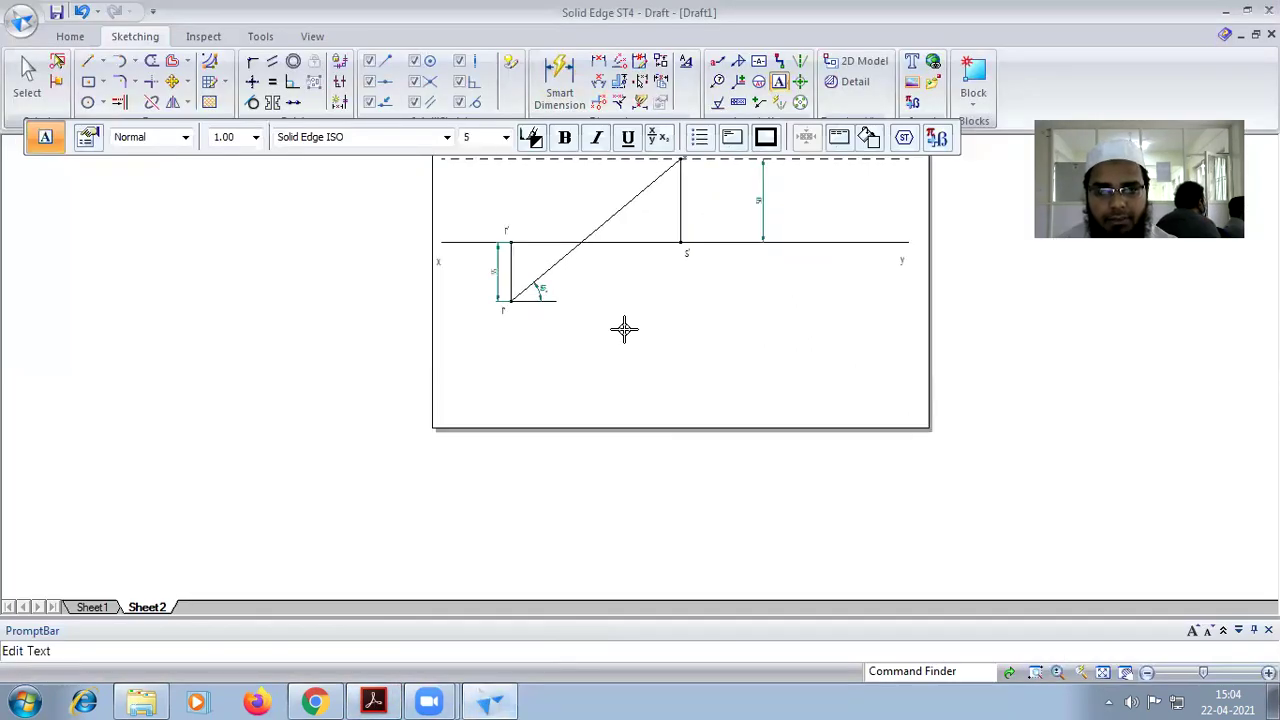
Step: Dimension the 101,3 mm distance between the r' and s' projectors
click(568, 72)
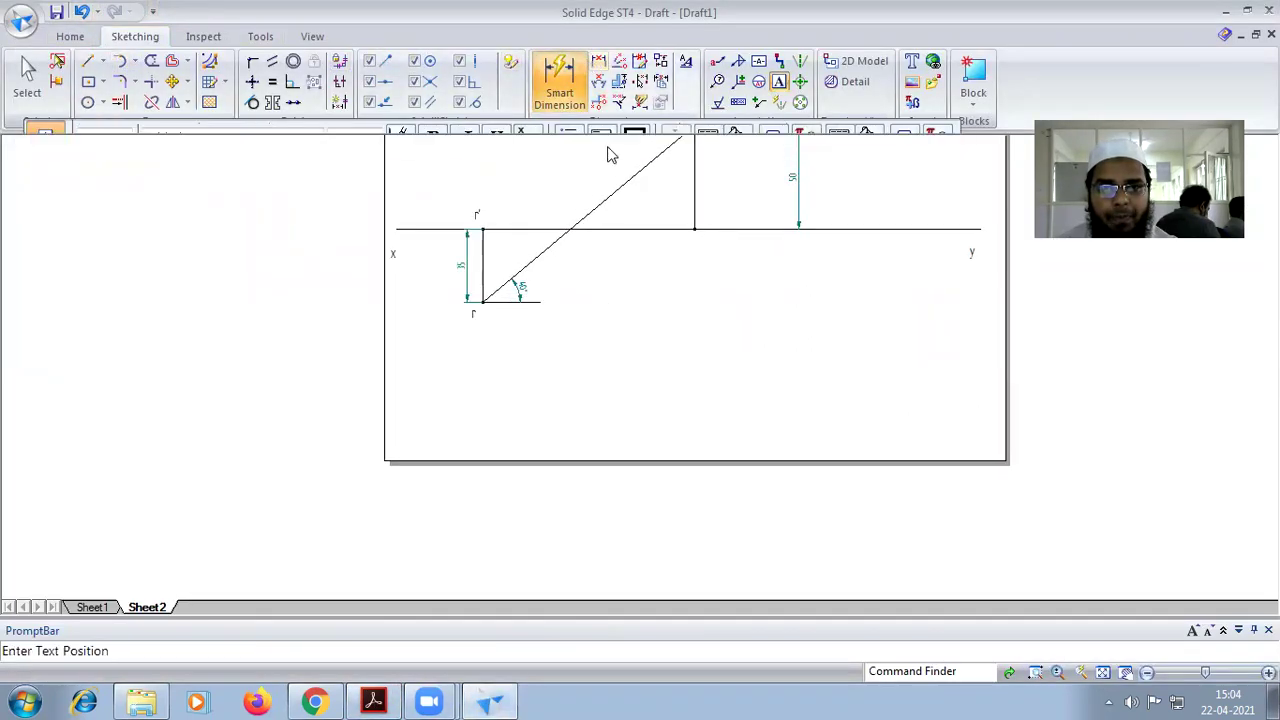
click(599, 63)
click(484, 265)
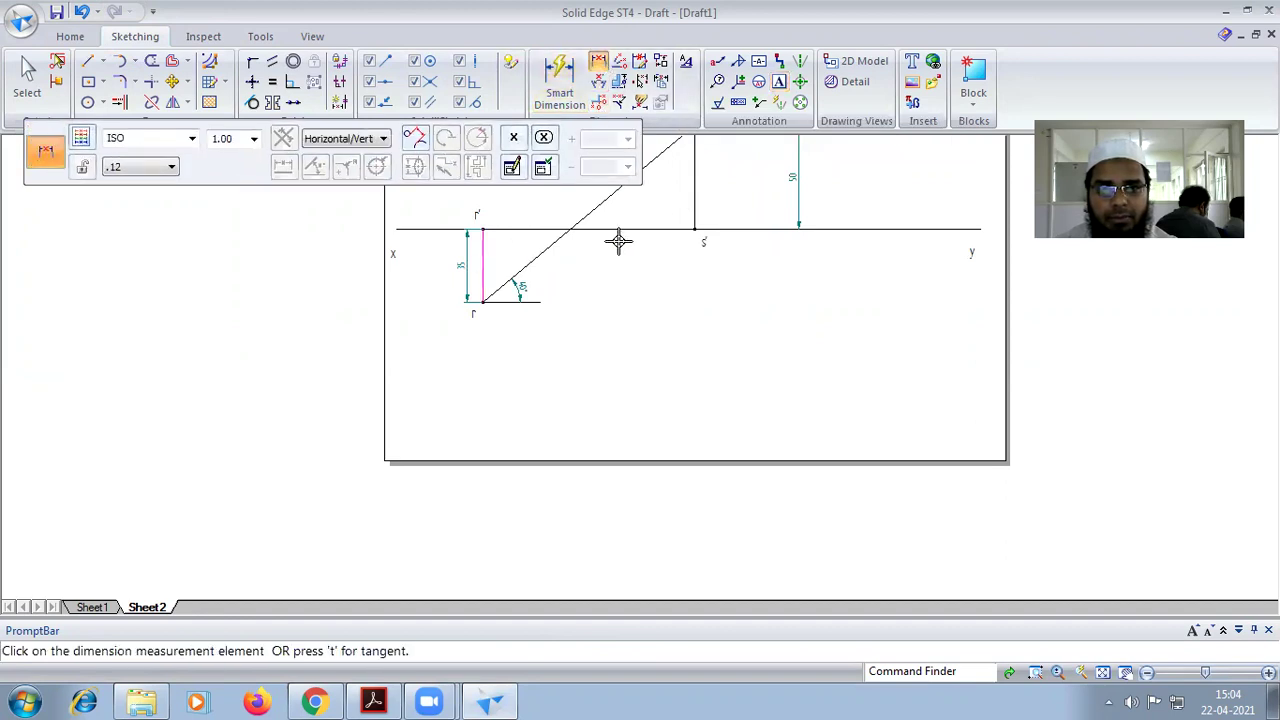
click(693, 192)
scroll(650, 330, up, 3)
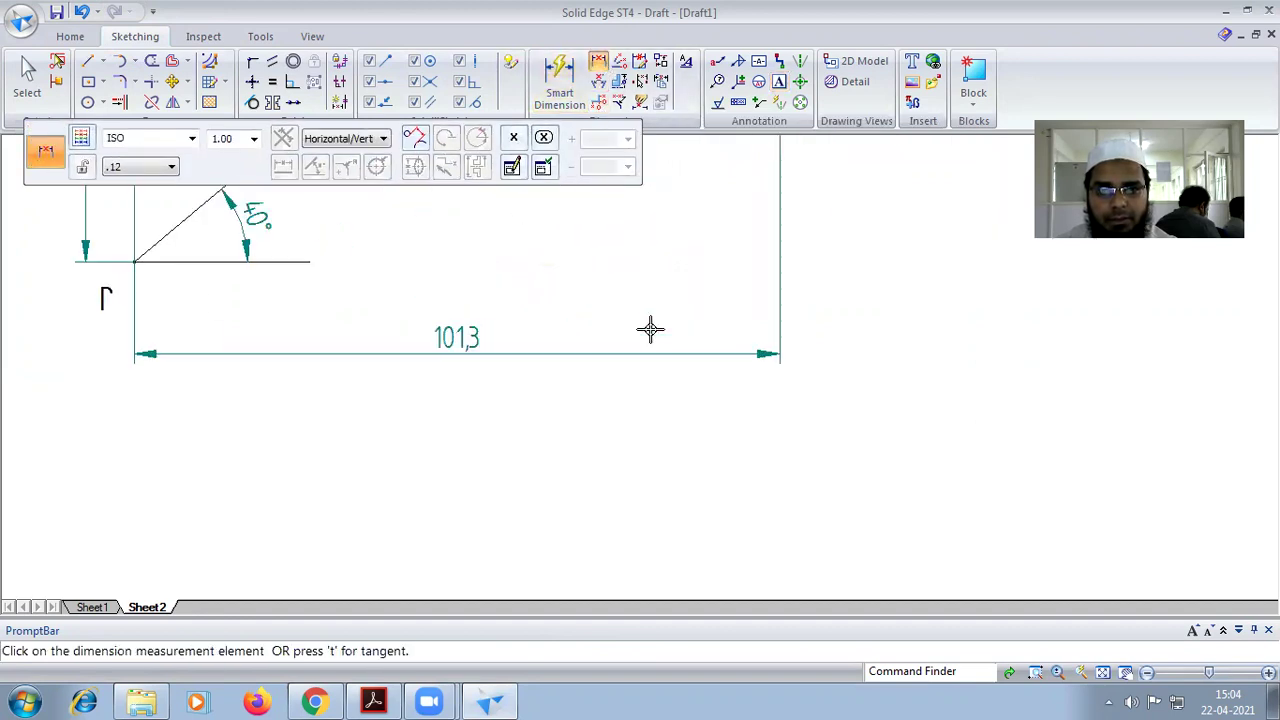
click(1101, 673)
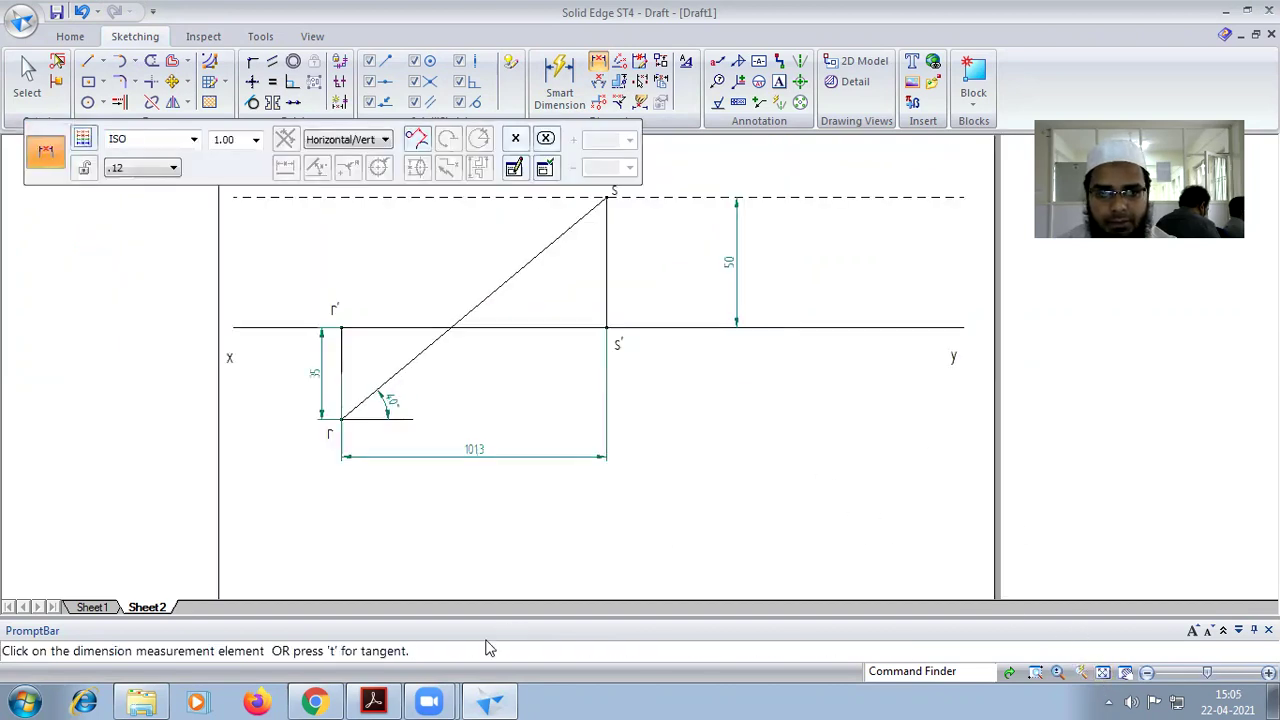
click(376, 700)
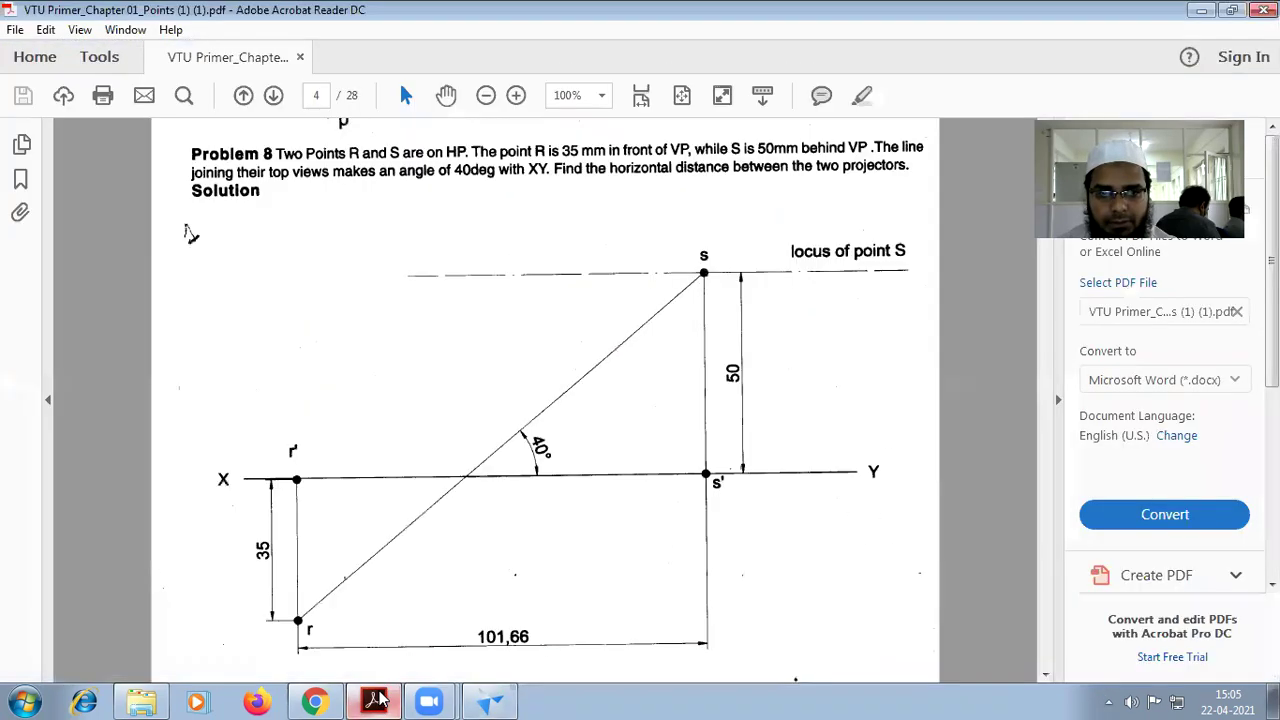
click(489, 700)
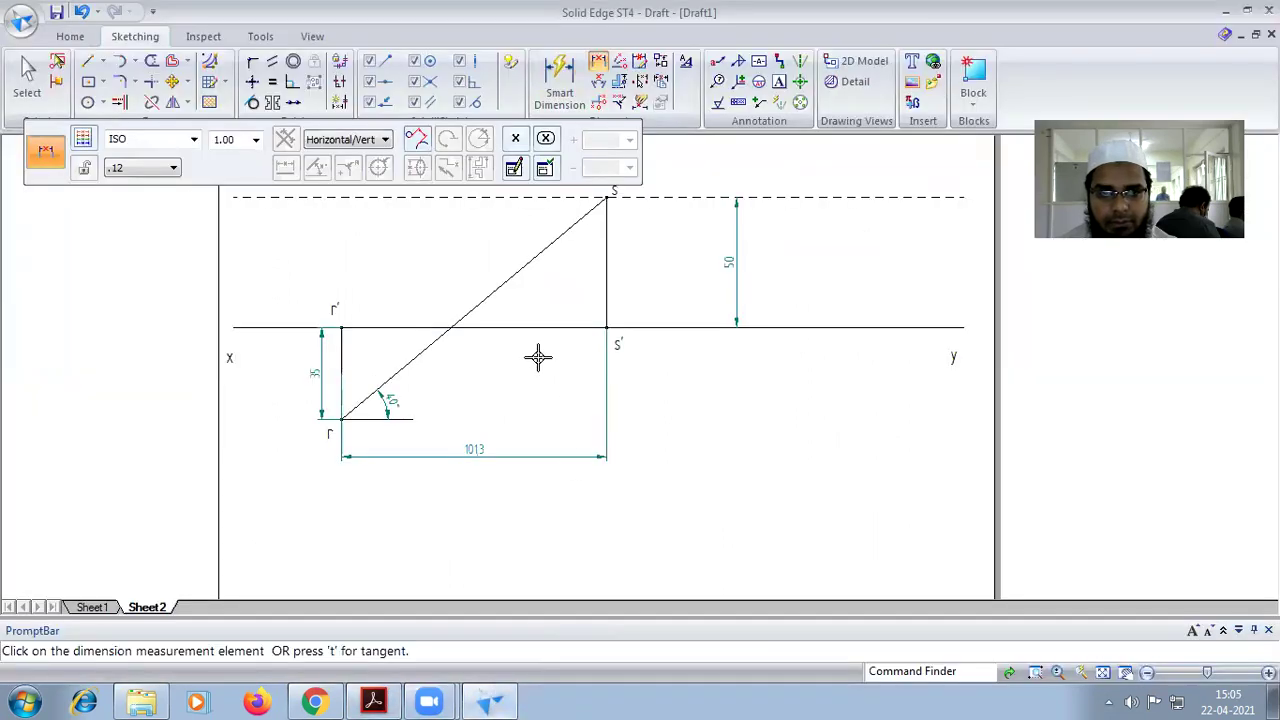
click(376, 700)
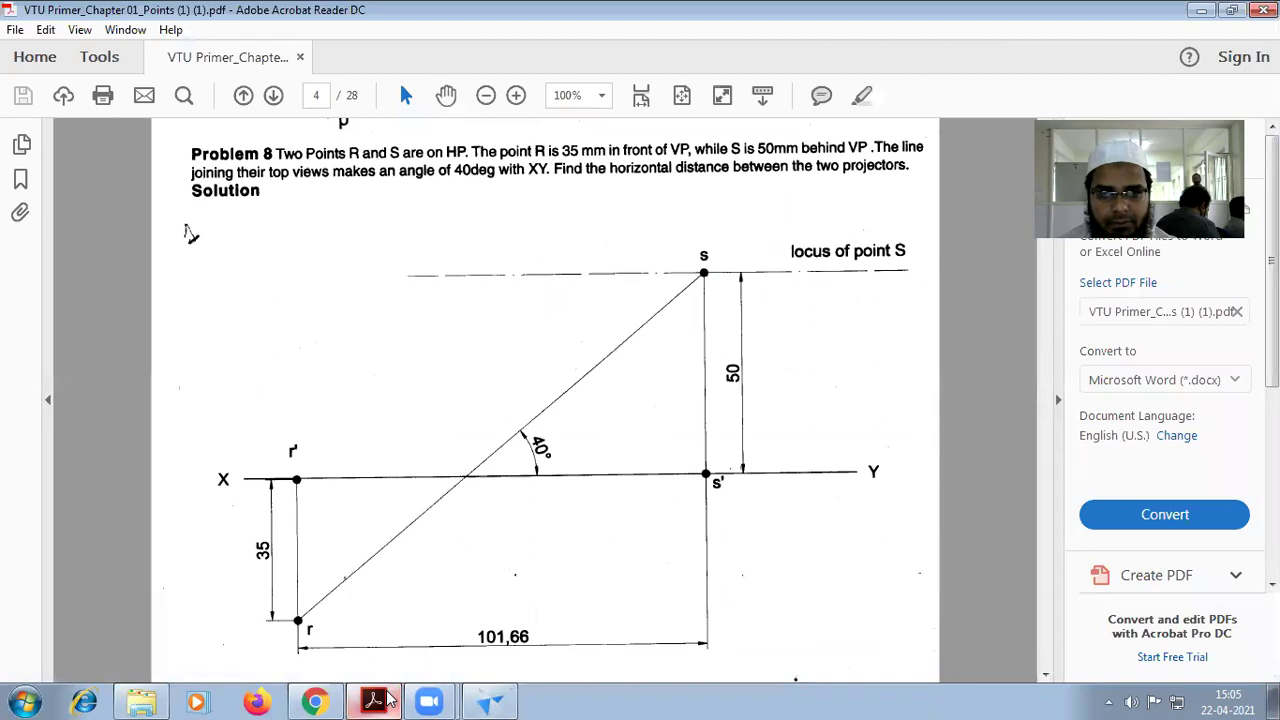
click(489, 700)
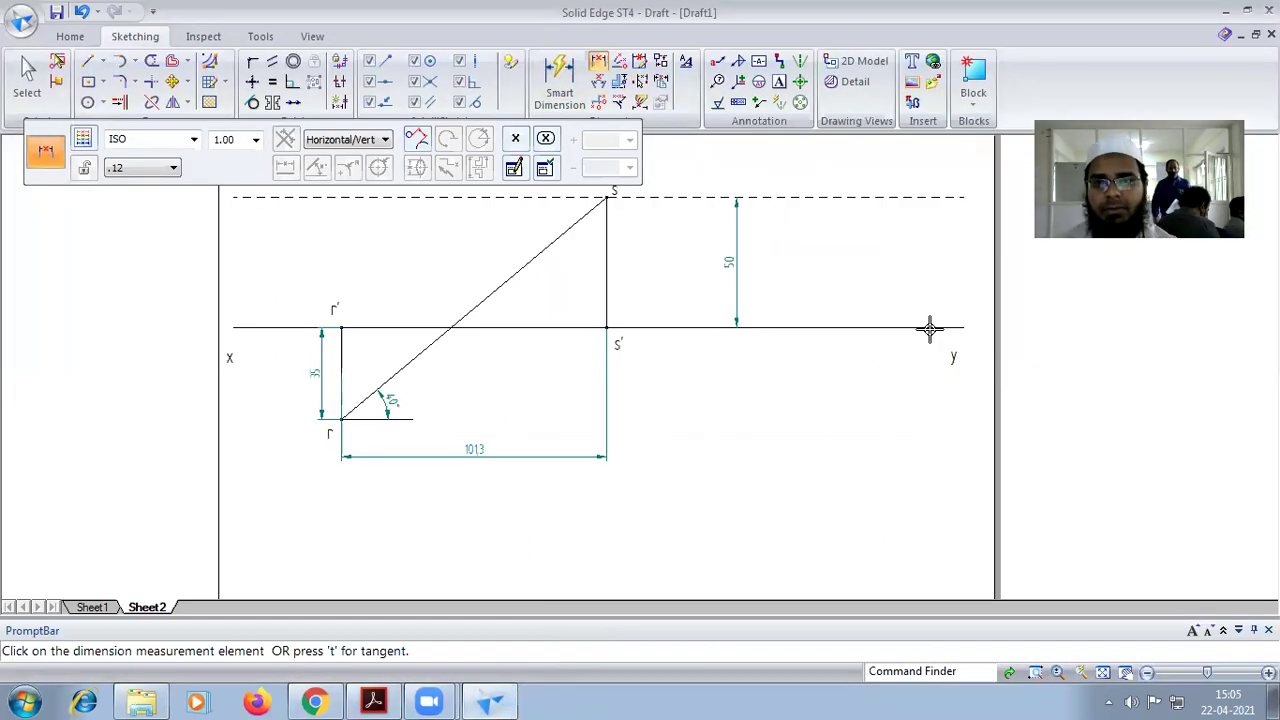